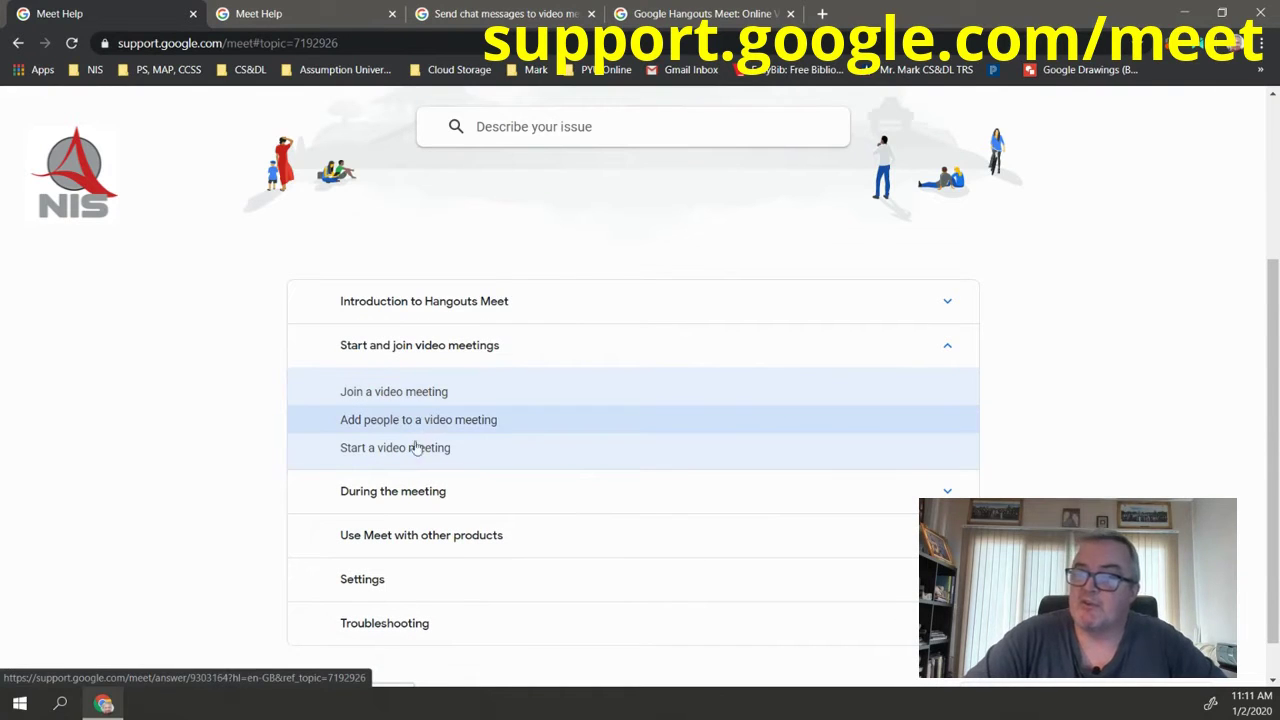
# Browse the Meet help topics and expand the Introduction to Hangouts Meet section.
pyautogui.scroll(3, 210, 423)
pyautogui.scroll(-1, 235, 410)
pyautogui.scroll(-1, 239, 406)
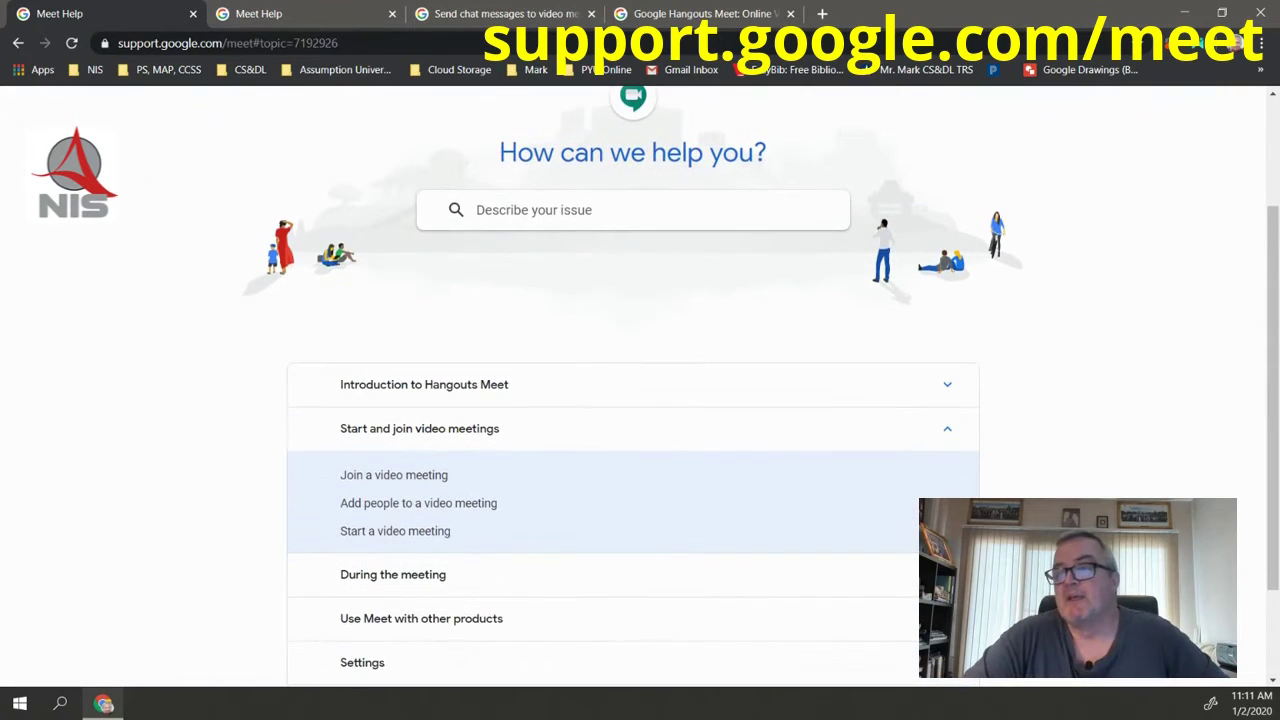
pyautogui.click(405, 430)
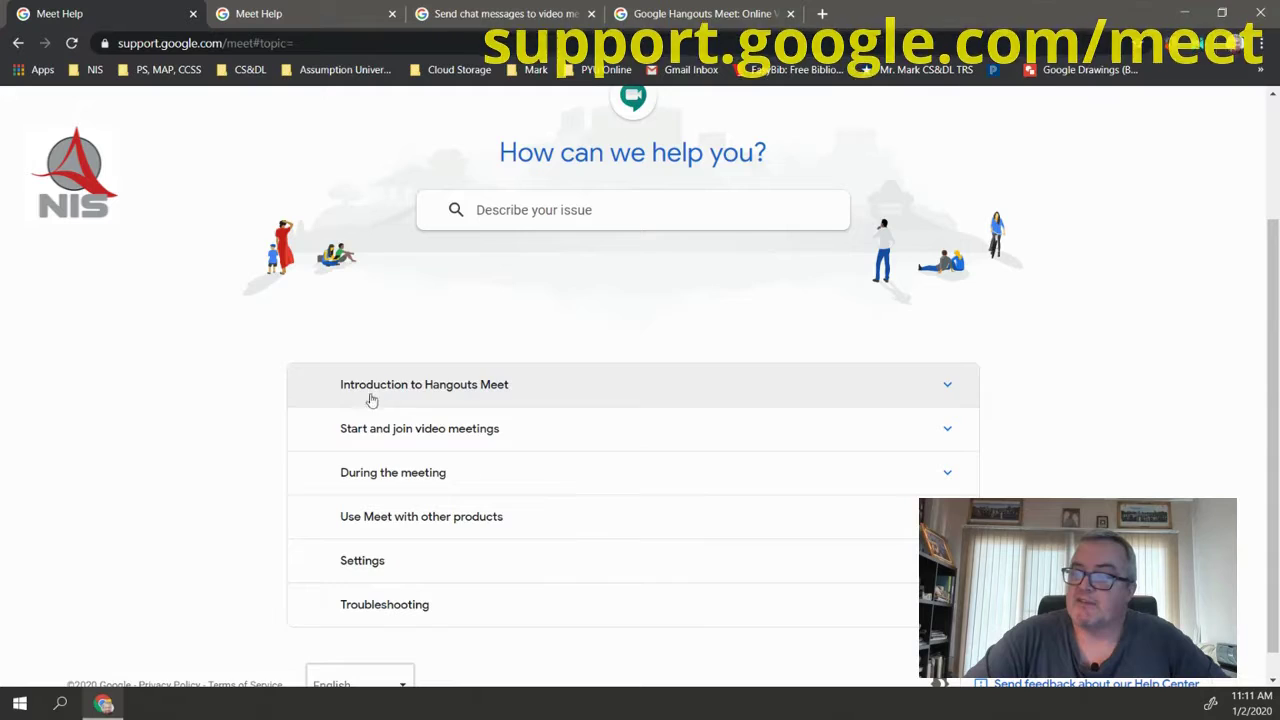
pyautogui.click(365, 440)
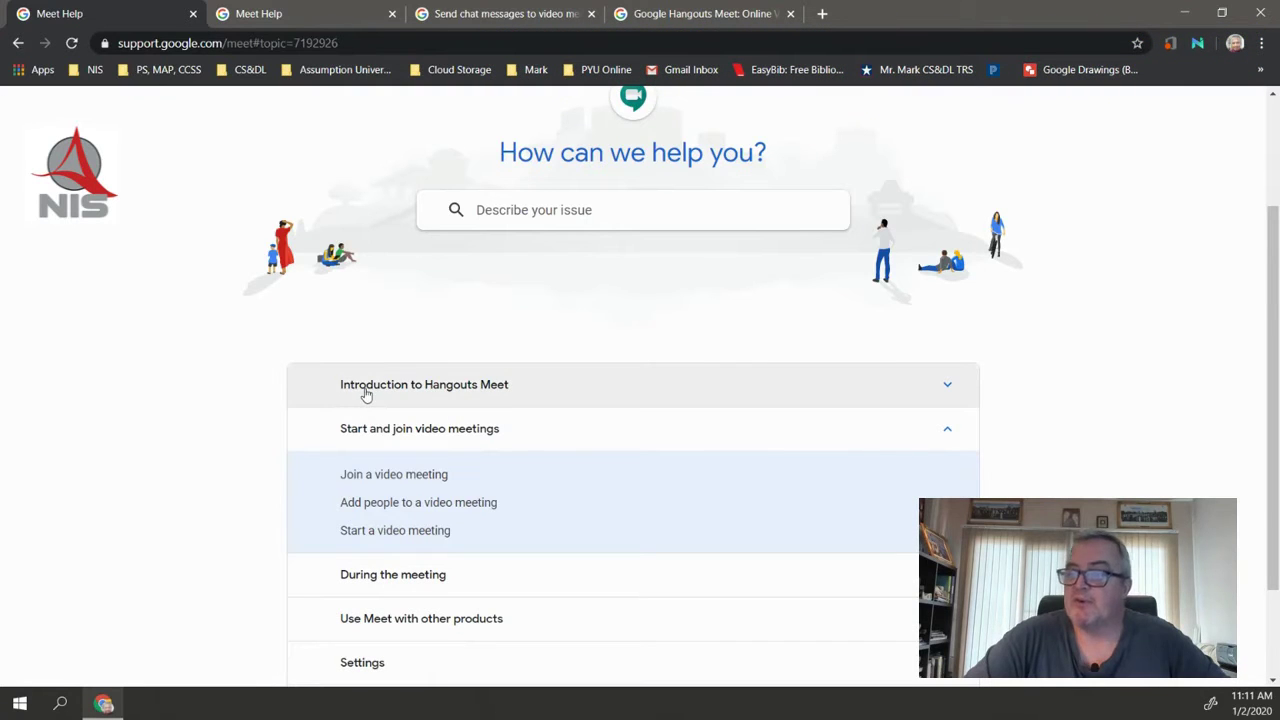
pyautogui.click(365, 390)
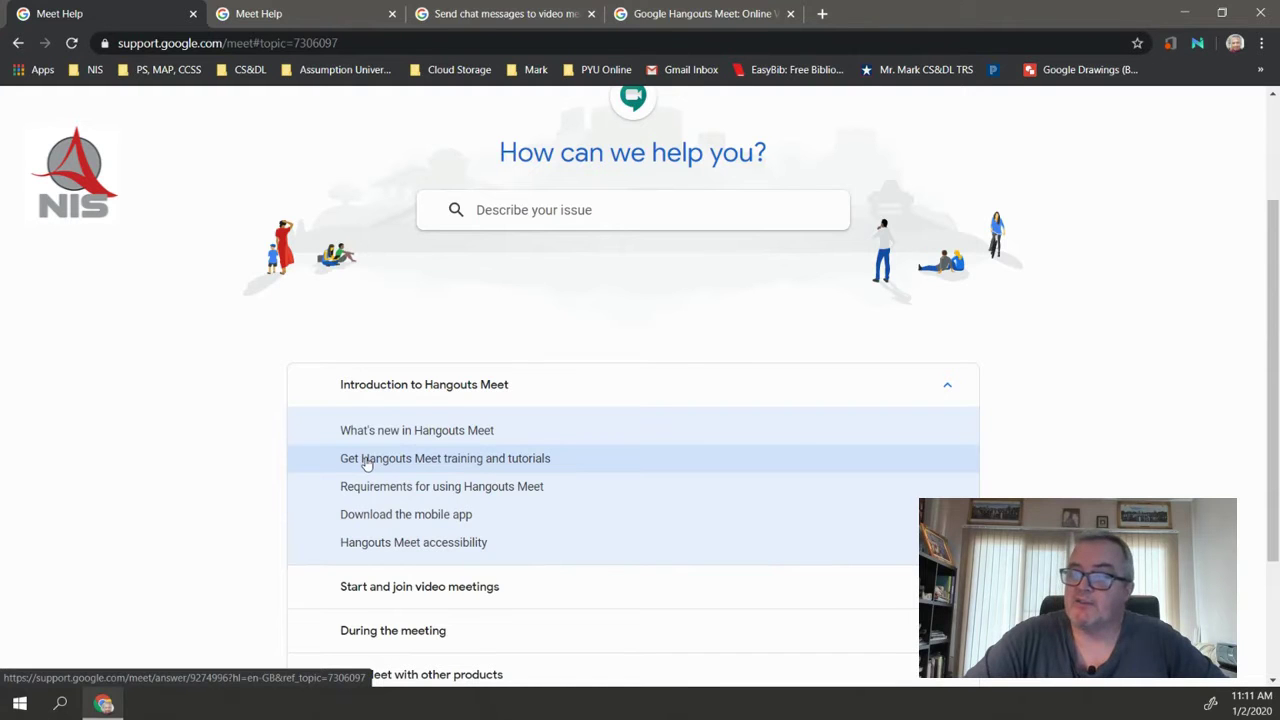
# Open the Hangouts Meet training and tutorials article and look through its Level 1 and Level 2 guides.
pyautogui.click(366, 460)
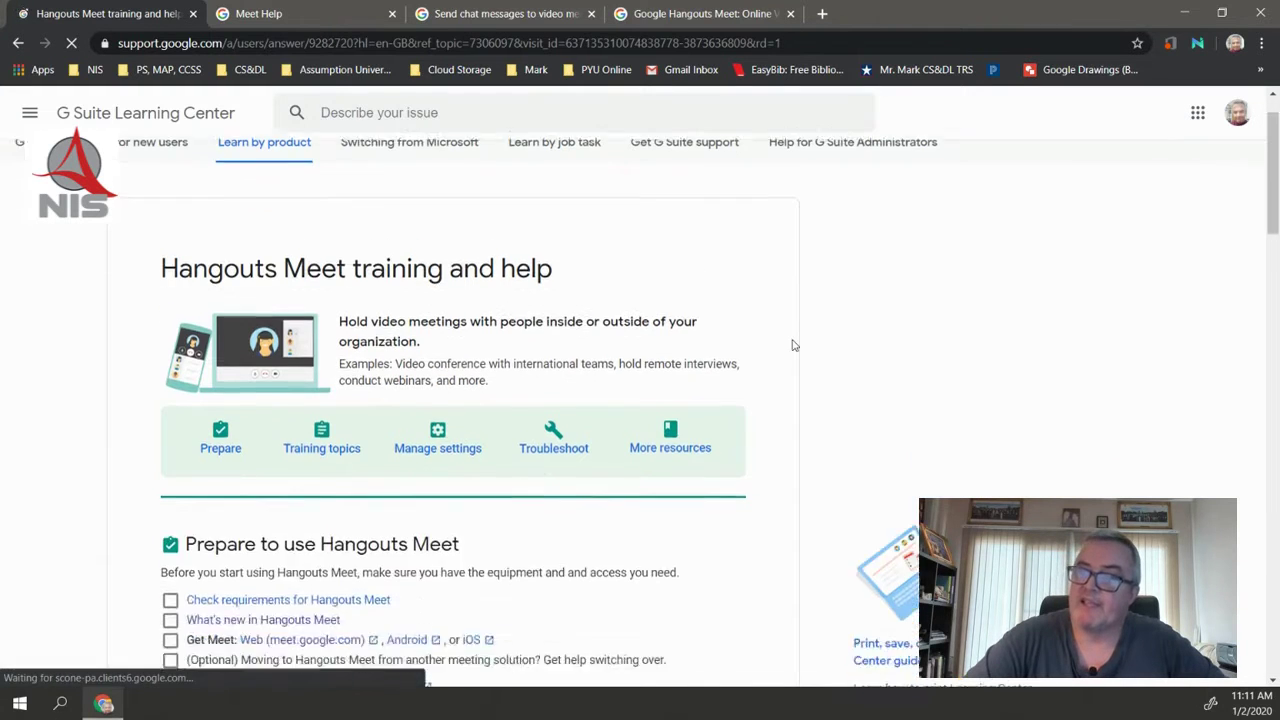
pyautogui.scroll(-7, 793, 345)
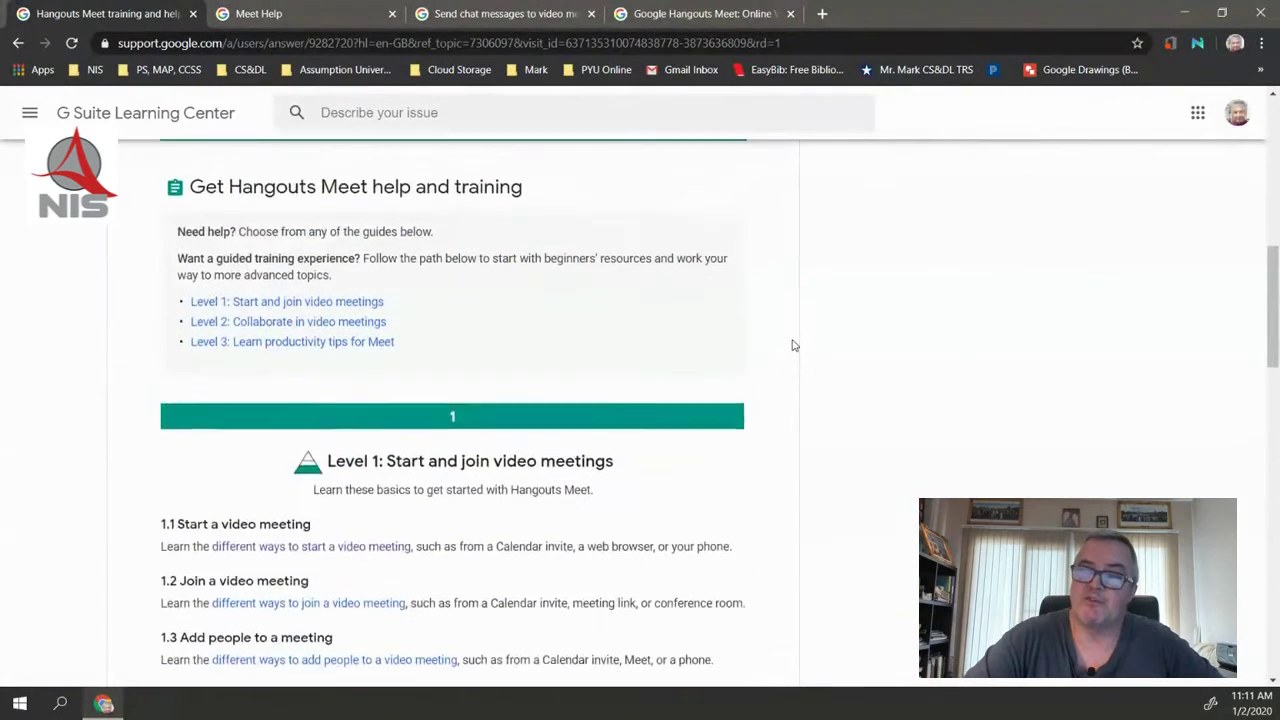
pyautogui.scroll(2, 793, 345)
pyautogui.scroll(-5, 793, 345)
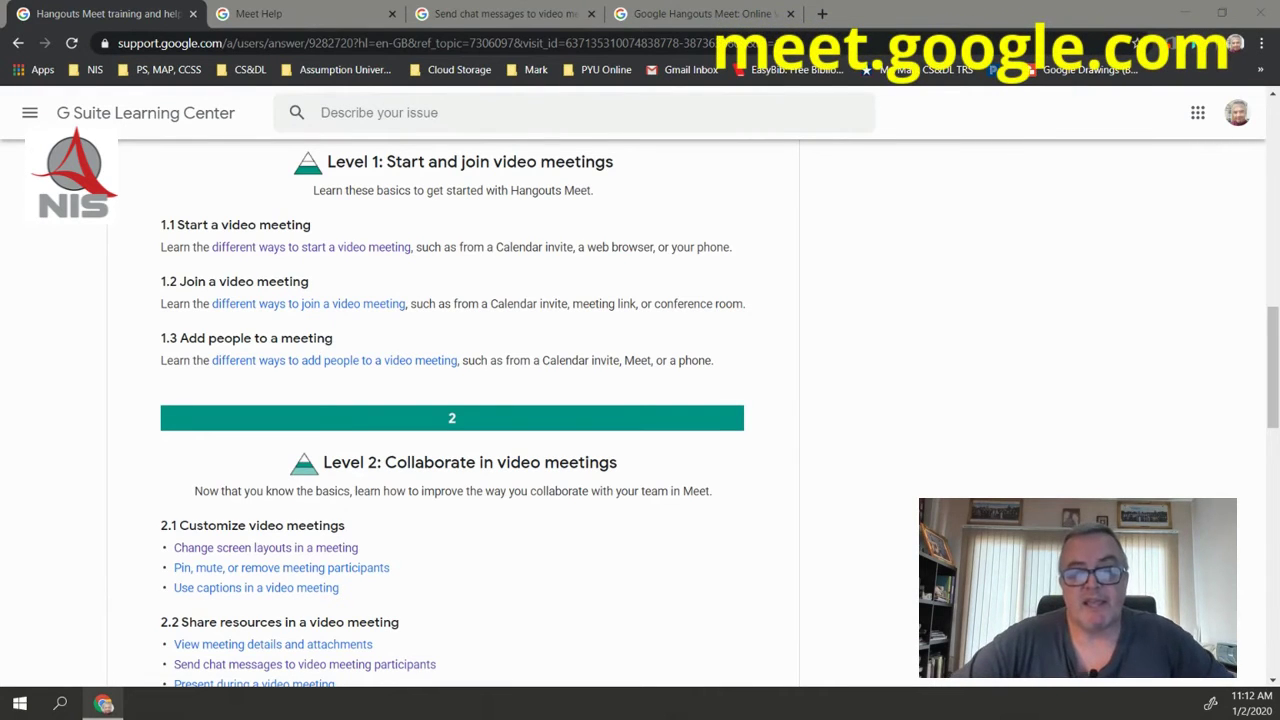
# Go to the Google Meet home page at meet.google.com.
pyautogui.click(193, 43)
pyautogui.write('meet')
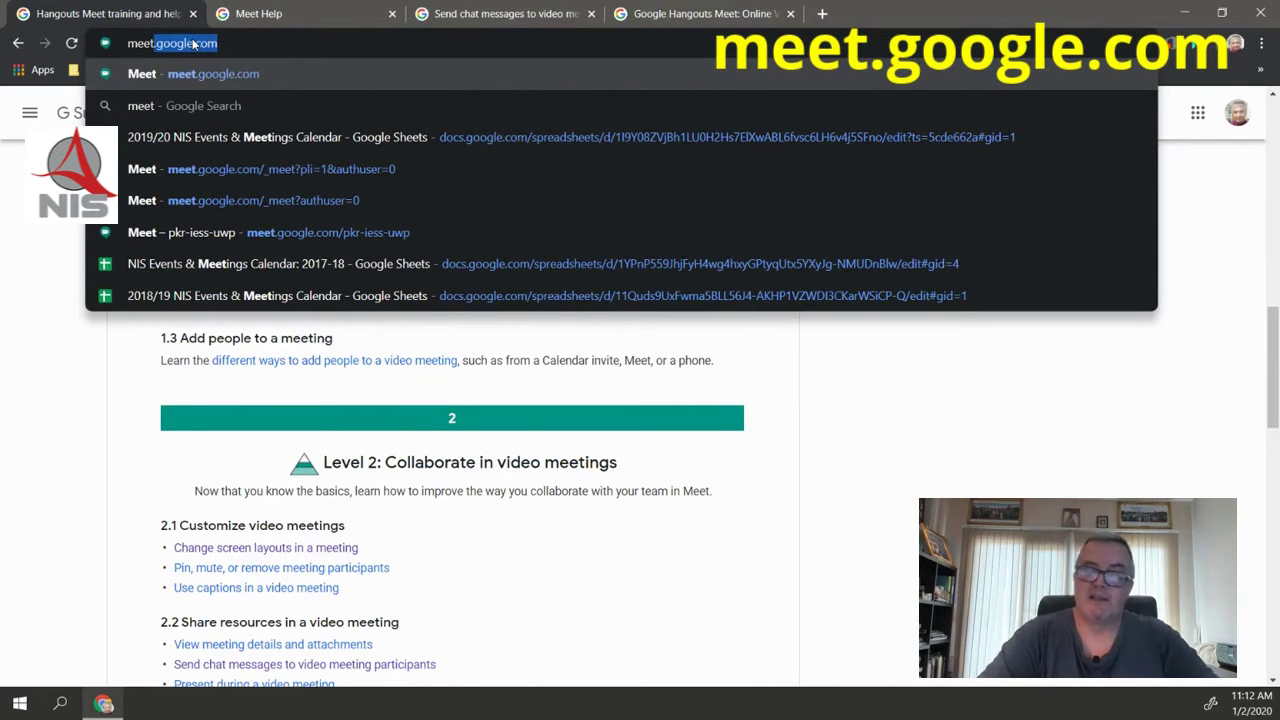
pyautogui.press('BackSpace')
pyautogui.press('BackSpace')
pyautogui.press('BackSpace')
pyautogui.press('BackSpace')
pyautogui.press('BackSpace')
pyautogui.press('BackSpace')
pyautogui.press('BackSpace')
pyautogui.press('BackSpace')
pyautogui.press('BackSpace')
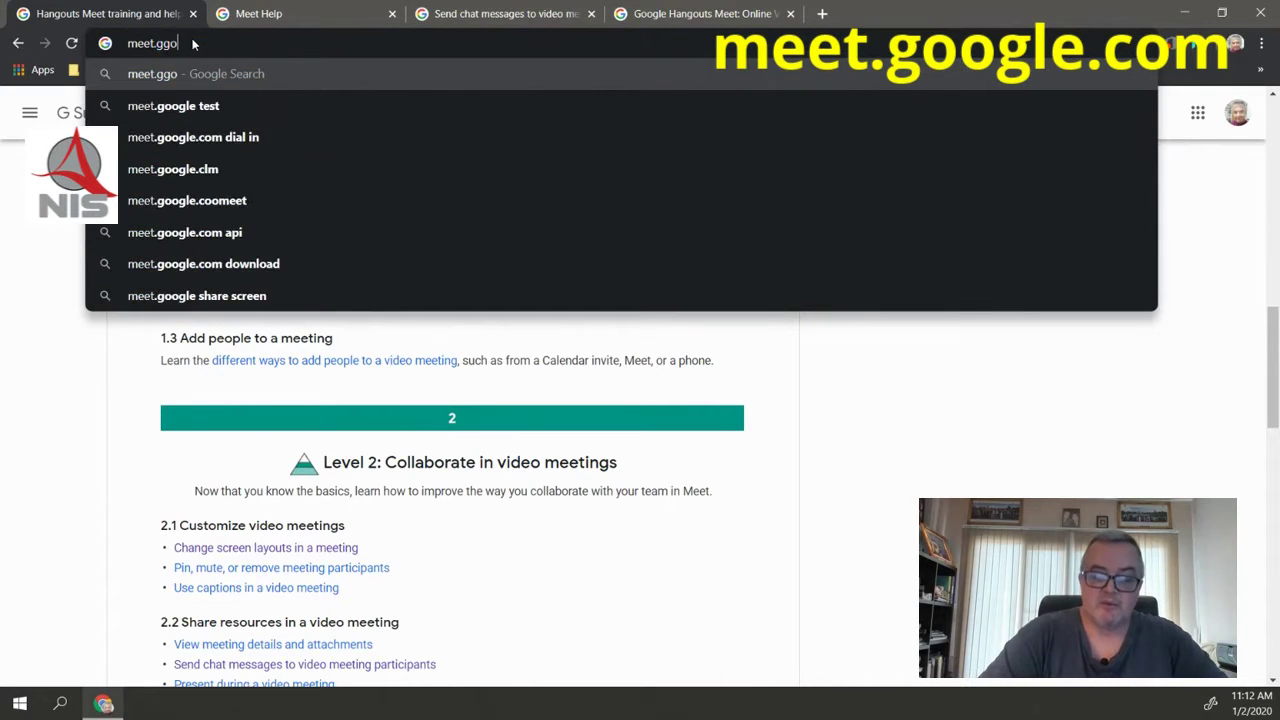
pyautogui.write('oogle.com')
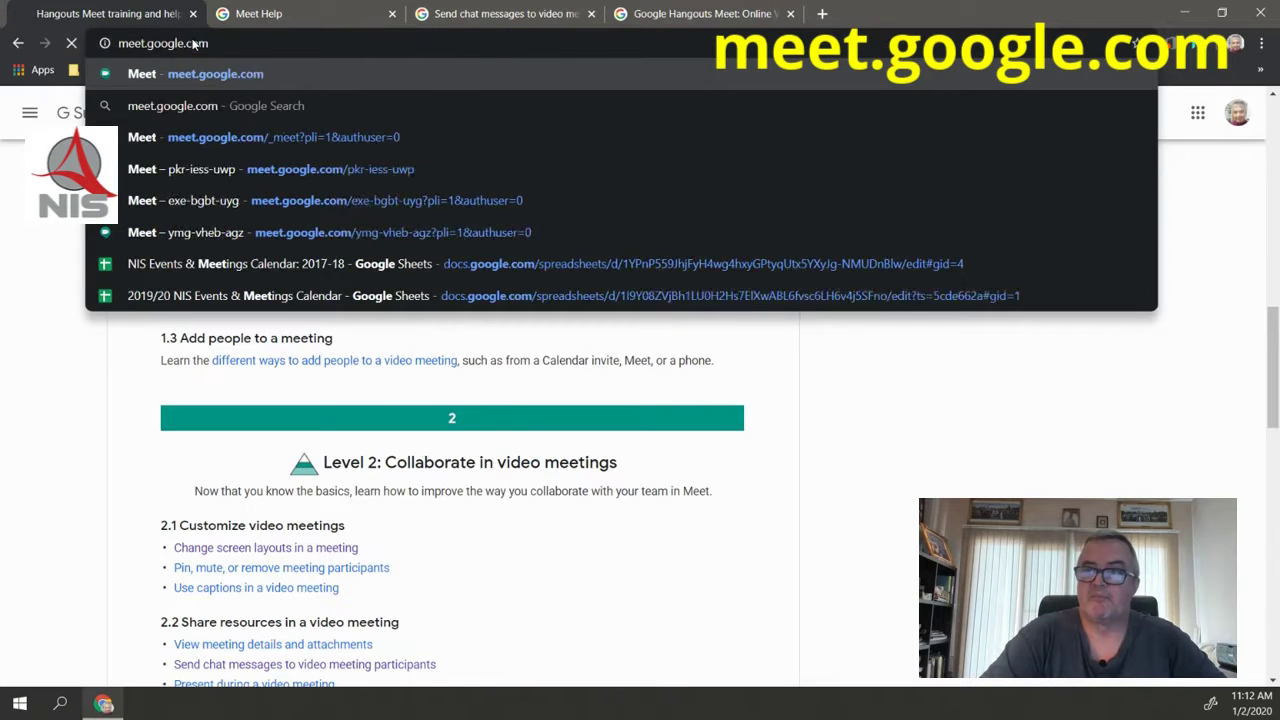
pyautogui.press('Return')
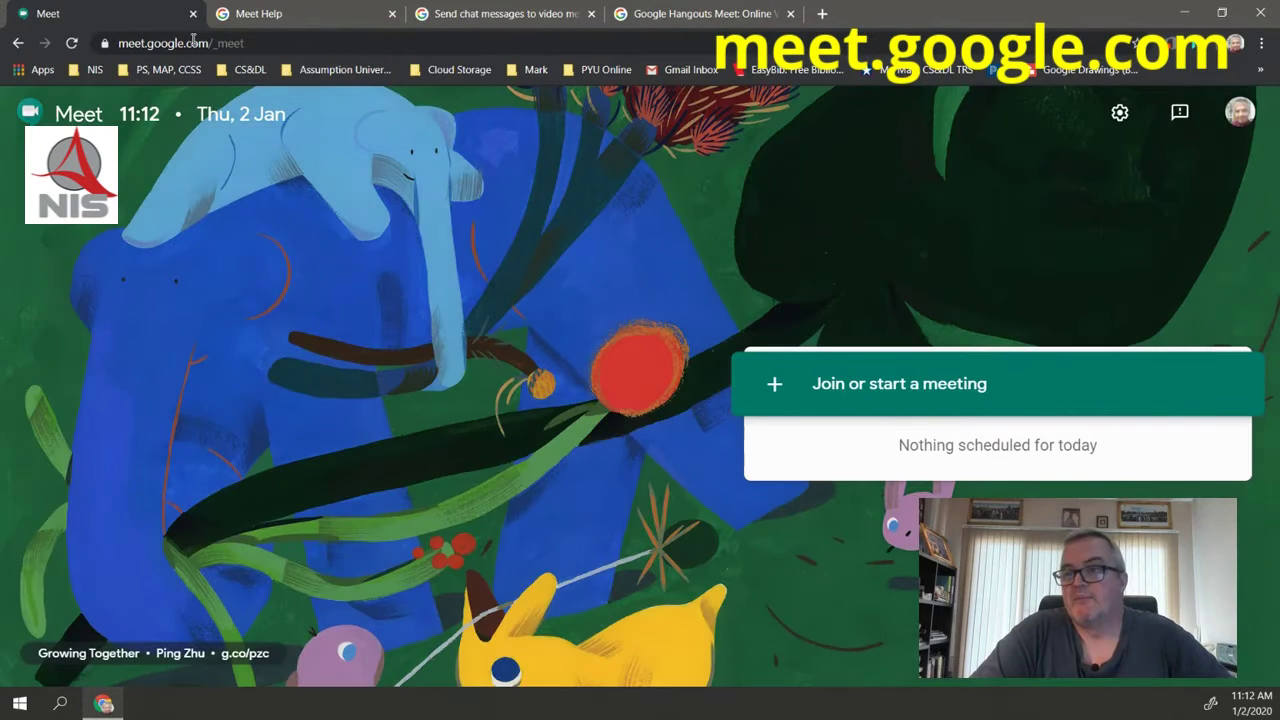
# Start and join a meeting with the nickname myschool-curriculum-meeting, and dismiss the window for adding others.
pyautogui.press('Return')
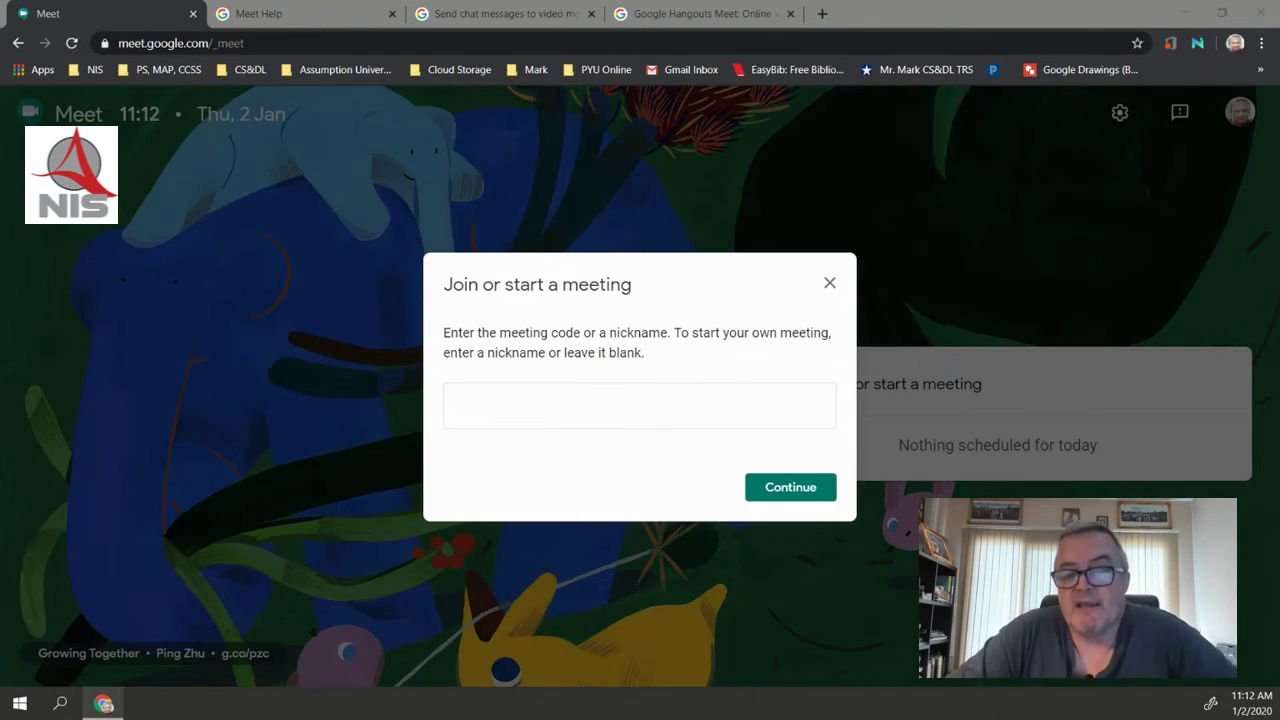
pyautogui.click(478, 399)
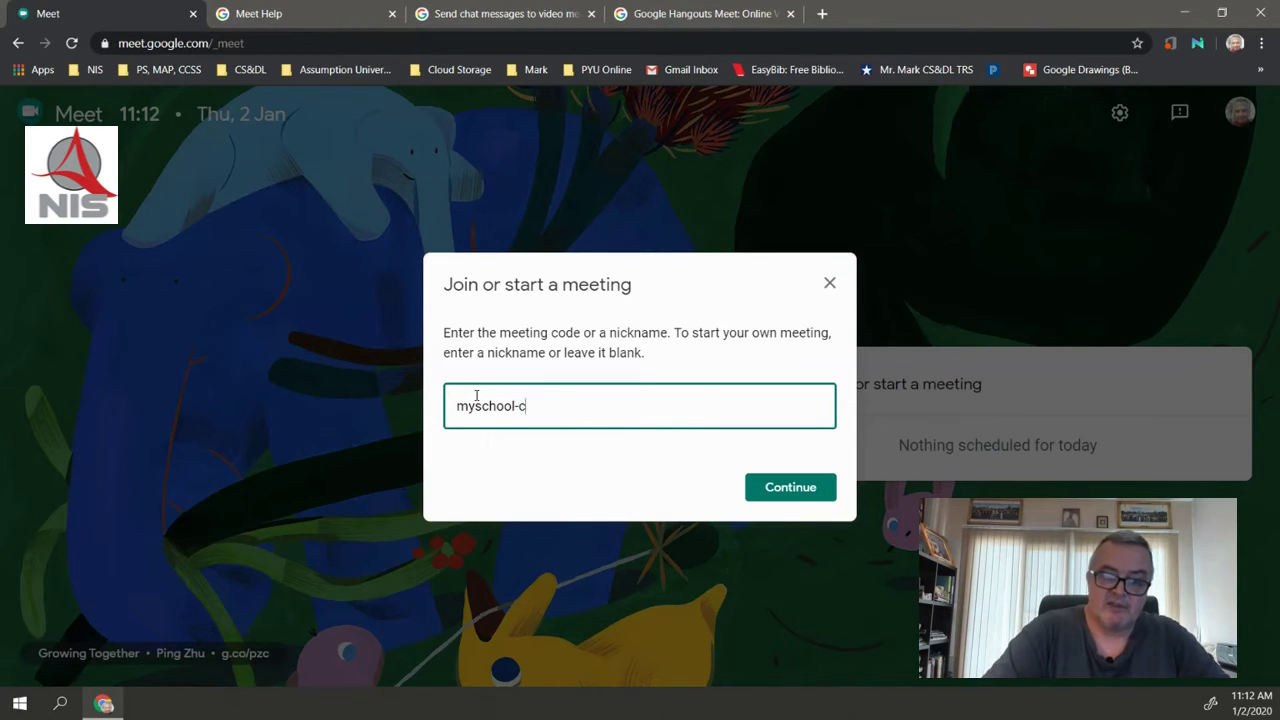
pyautogui.write('myschool-curriculum-meeting')
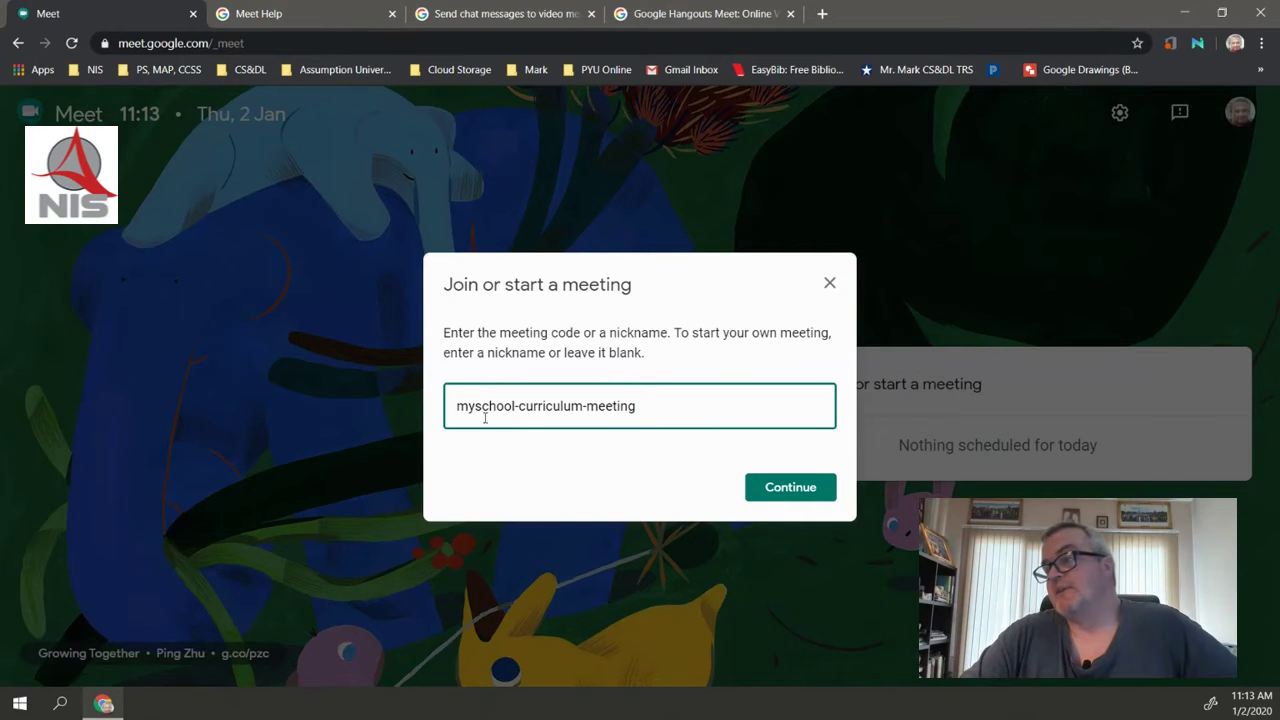
pyautogui.click(794, 490)
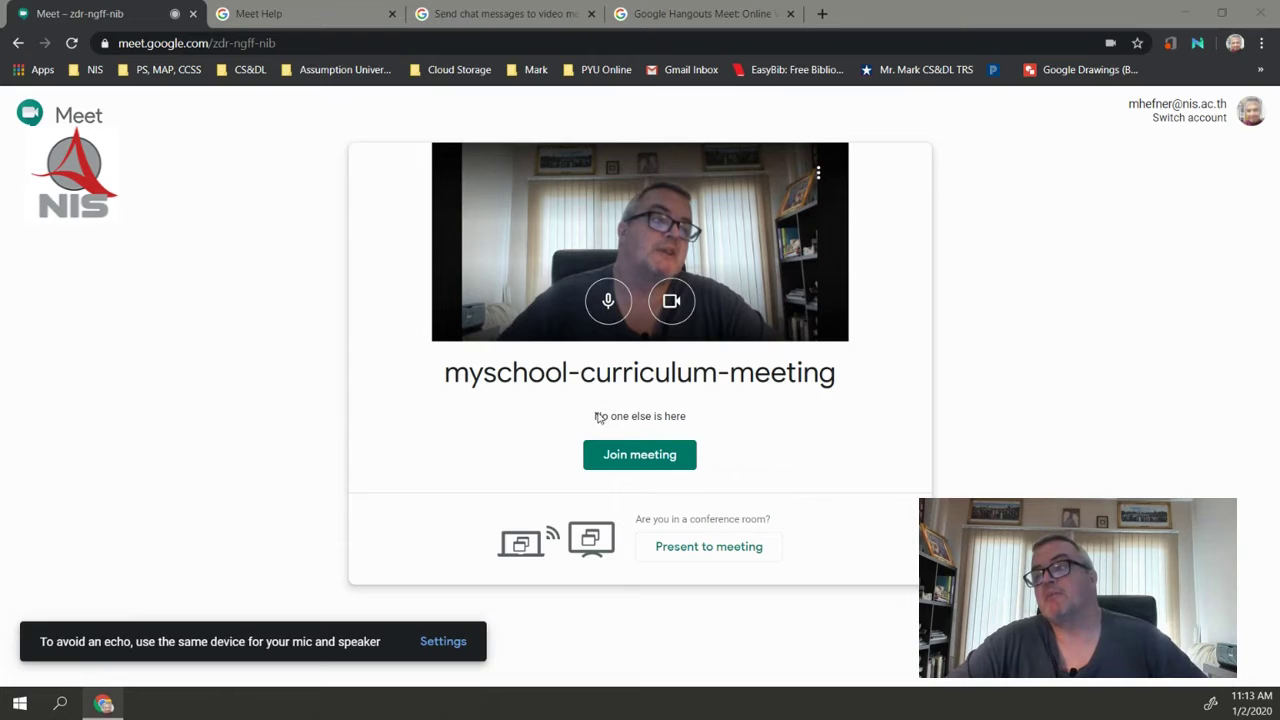
pyautogui.click(640, 460)
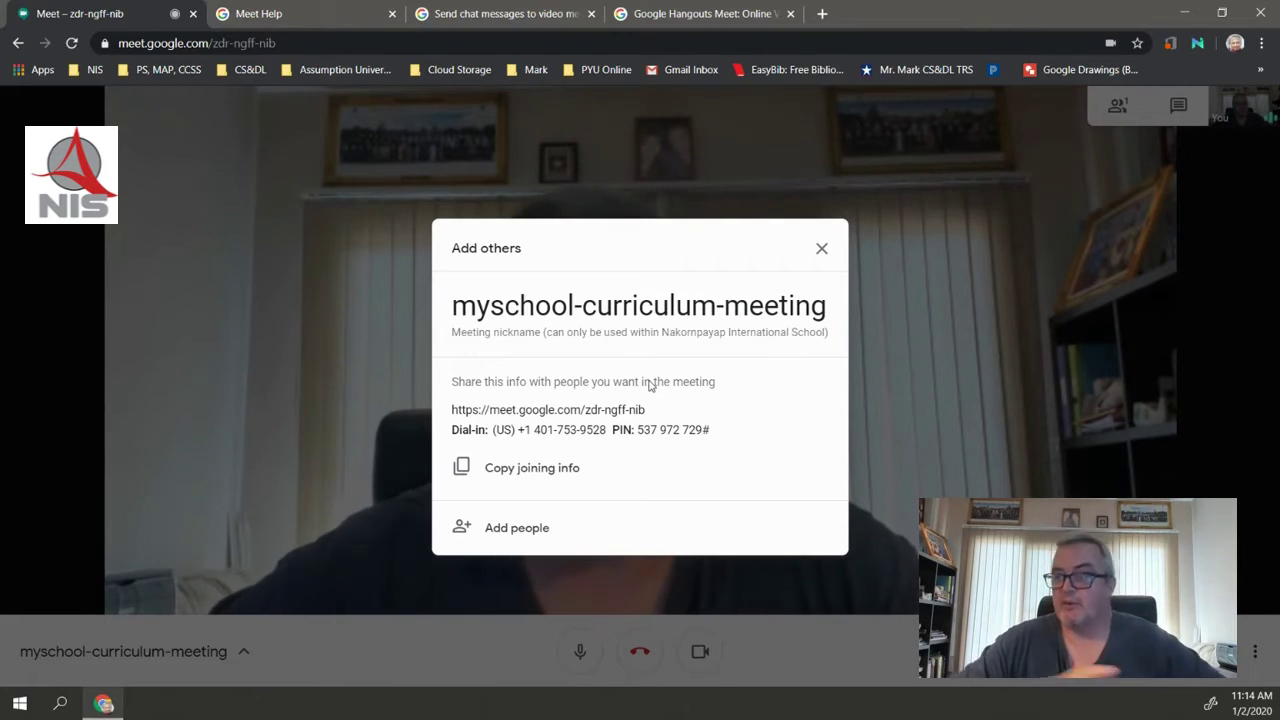
pyautogui.click(1002, 274)
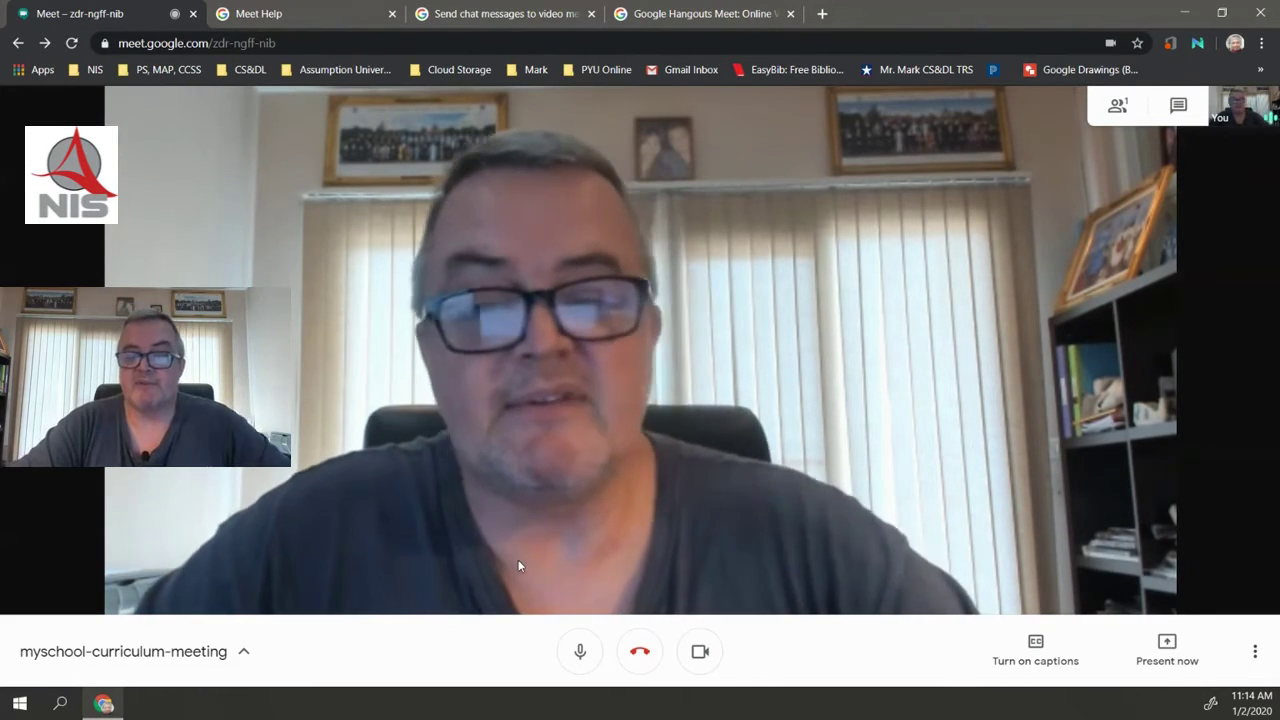
# Show the meeting's participant list, and pin and unpin your own video.
pyautogui.click(1121, 105)
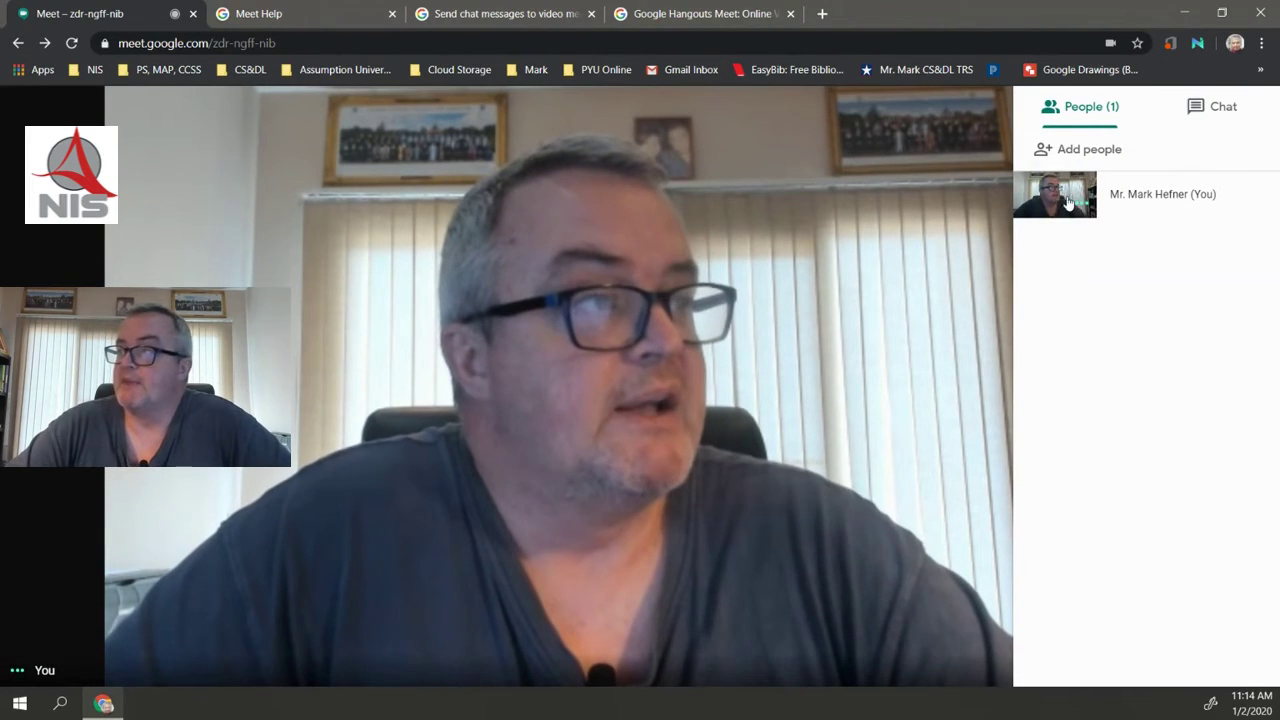
pyautogui.click(1055, 195)
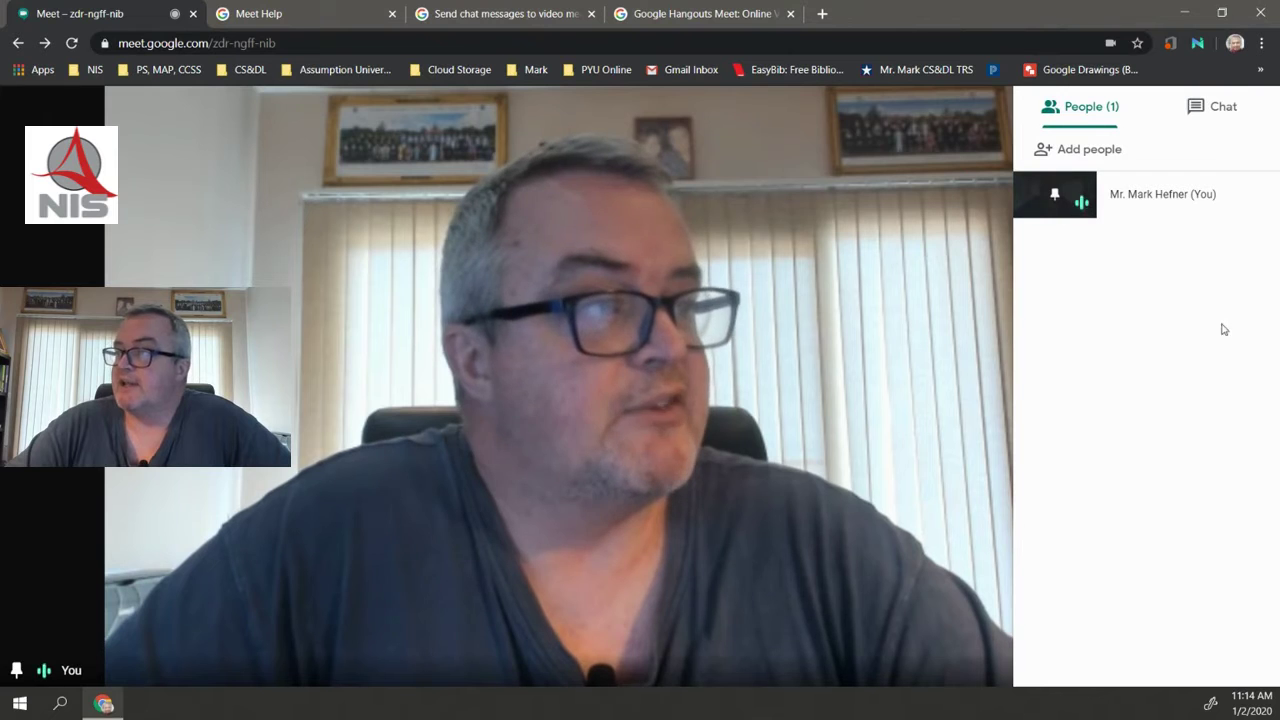
pyautogui.click(1055, 195)
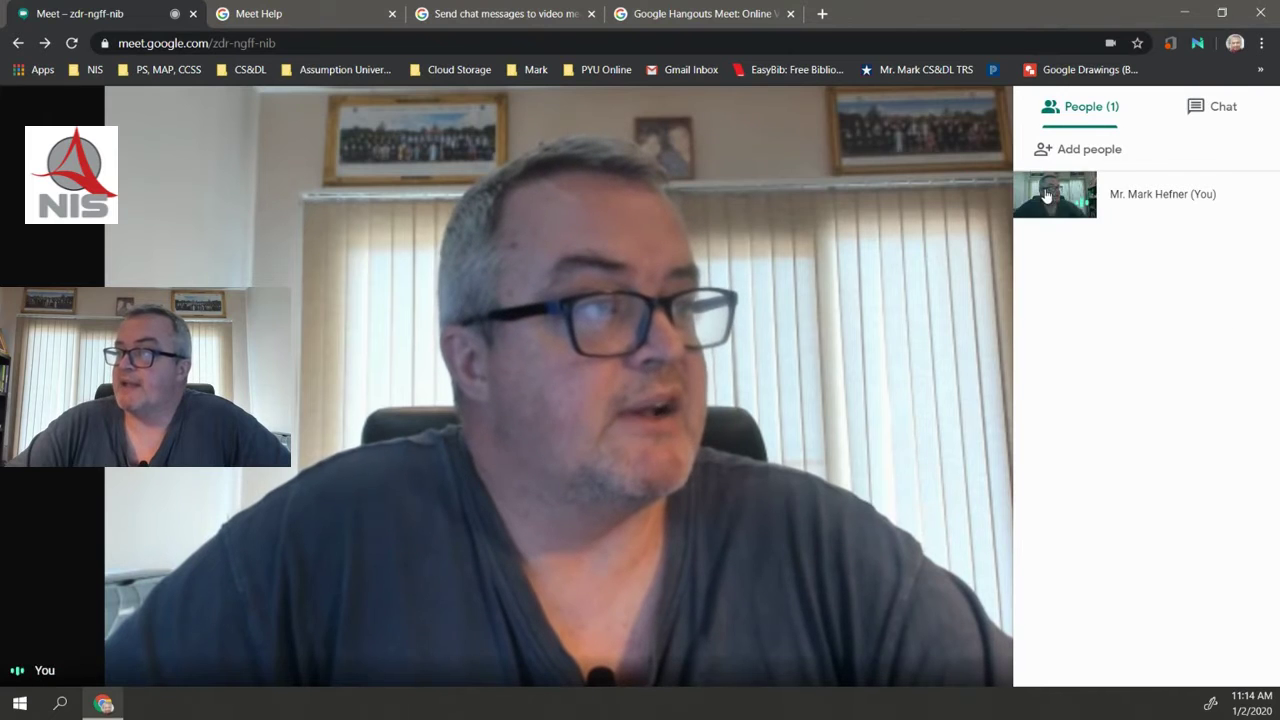
# Send the chat message "Hello" to everyone in the meeting and close the chat.
pyautogui.click(1210, 112)
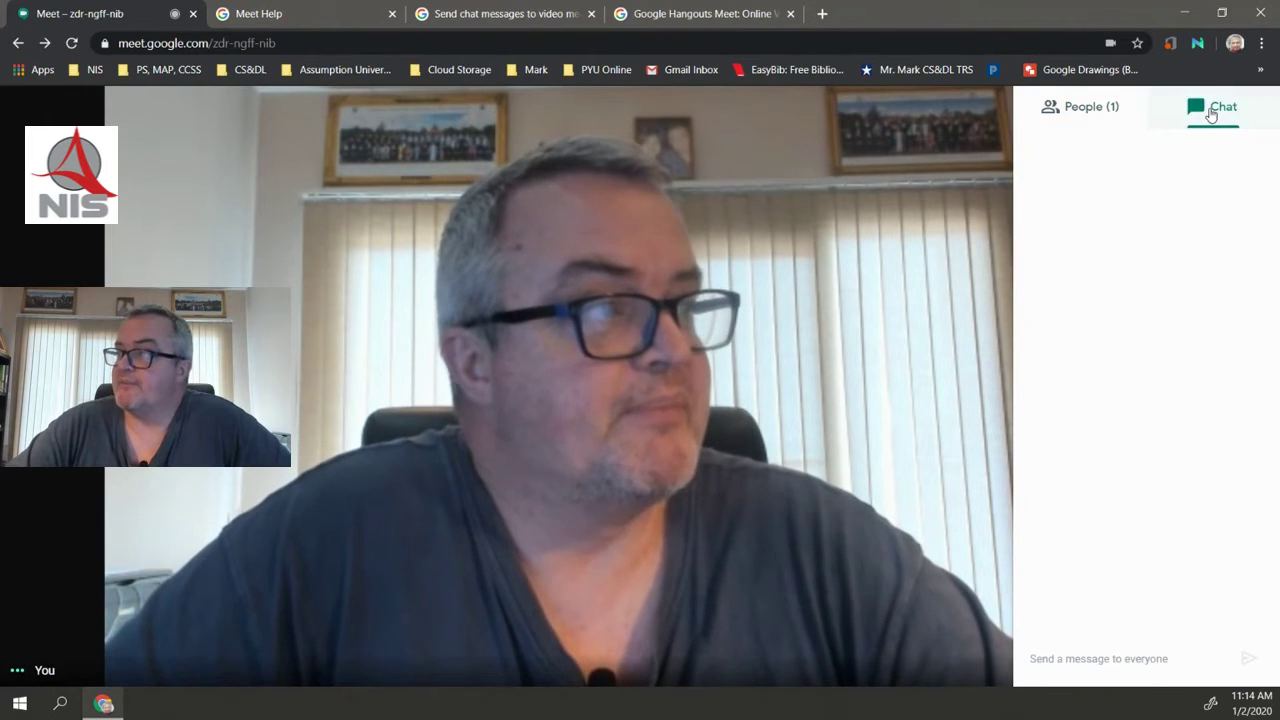
pyautogui.click(1050, 660)
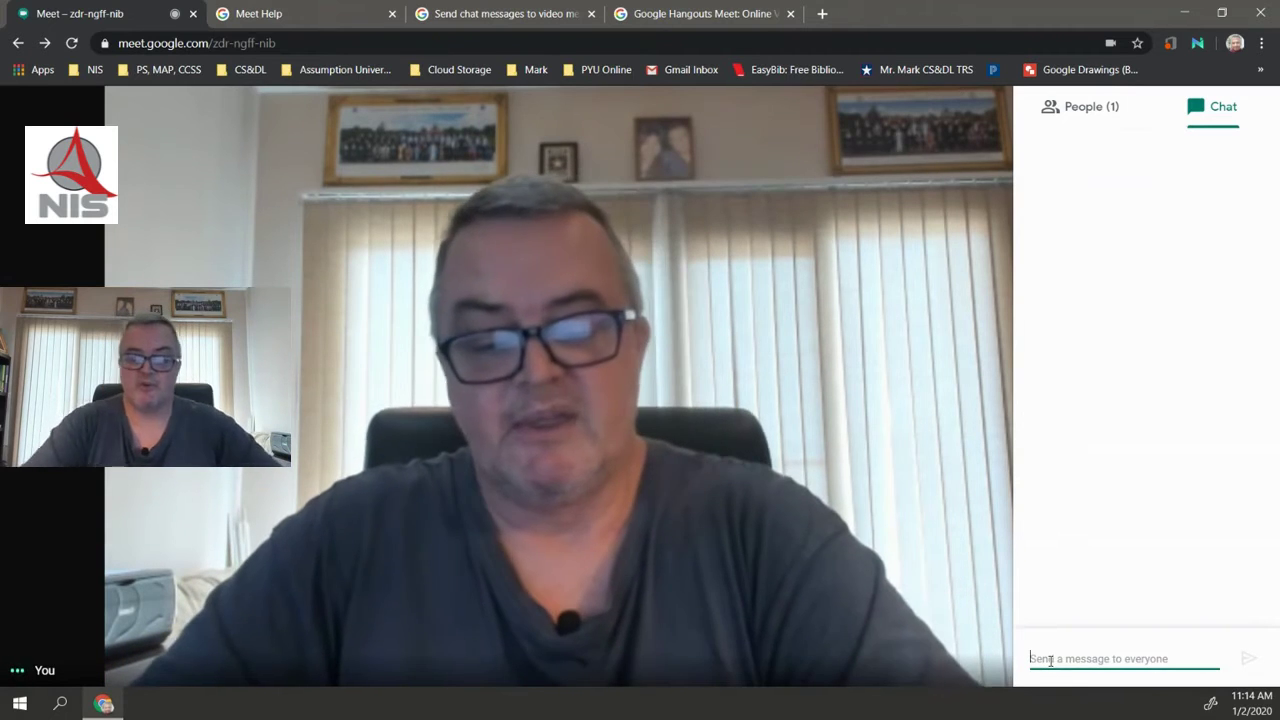
pyautogui.write('Hello')
pyautogui.press('Return')
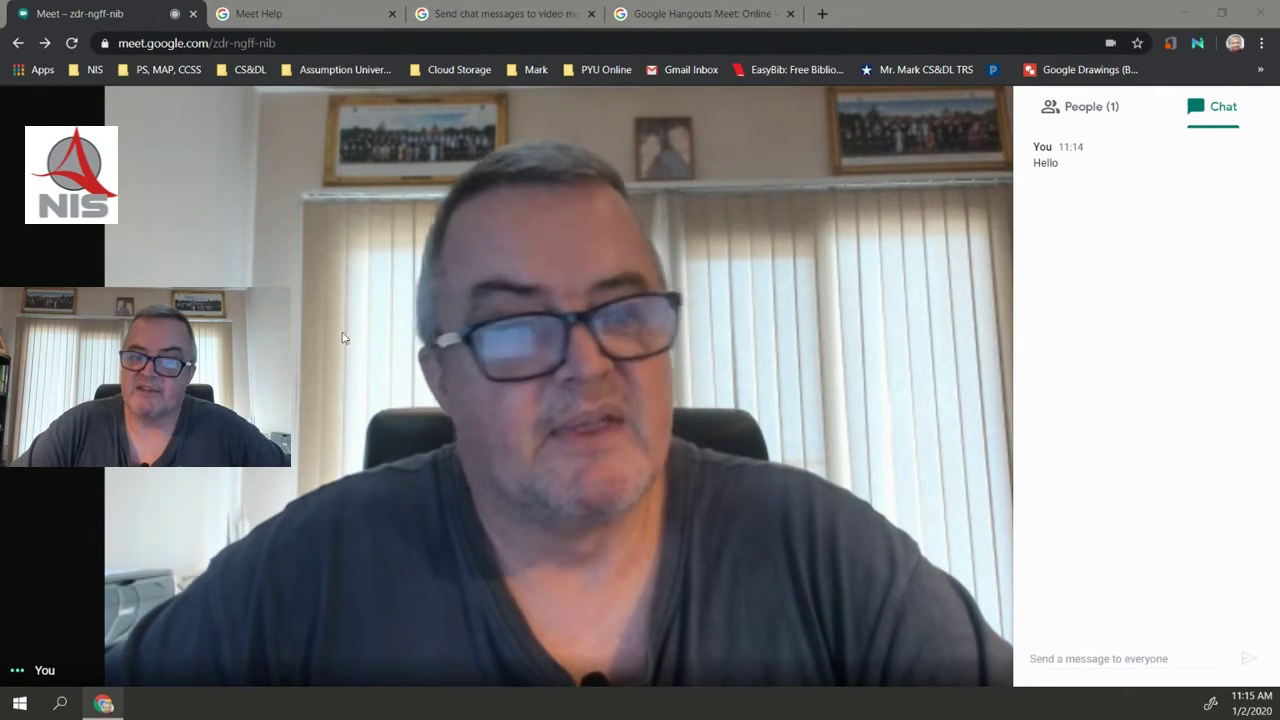
pyautogui.click(837, 366)
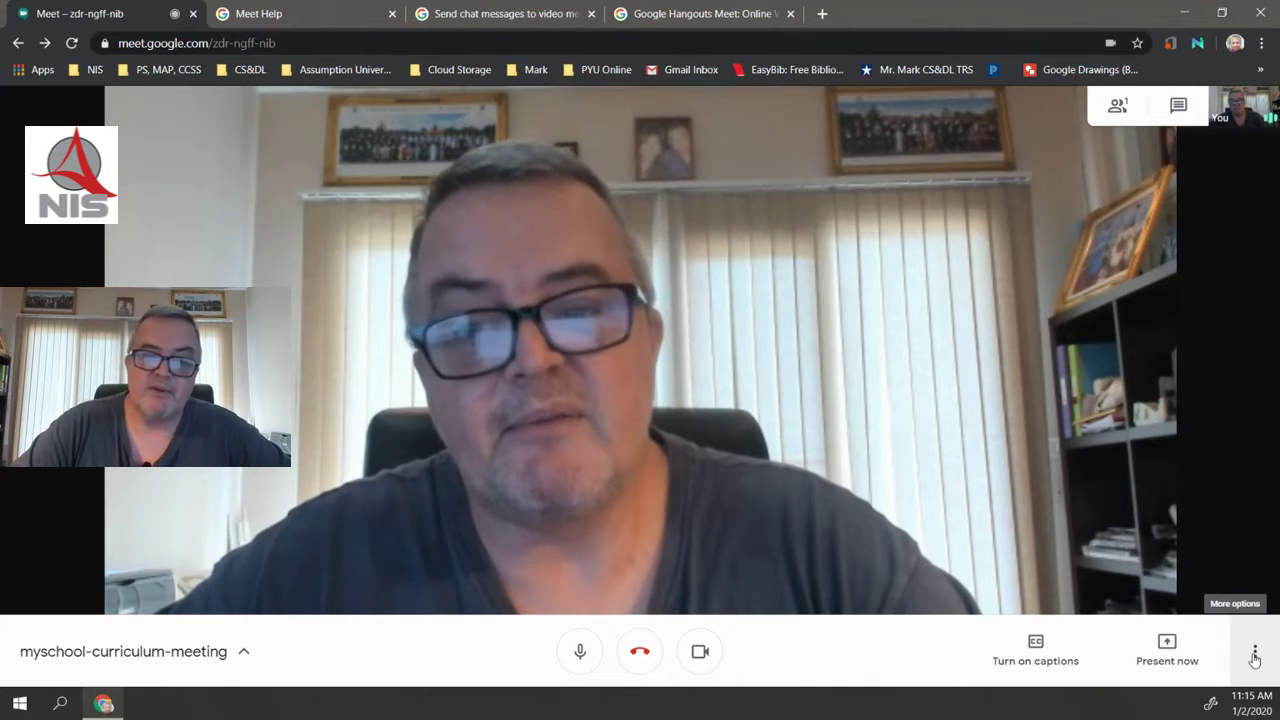
# View the available meeting layout options and close them without choosing another layout.
pyautogui.click(1254, 656)
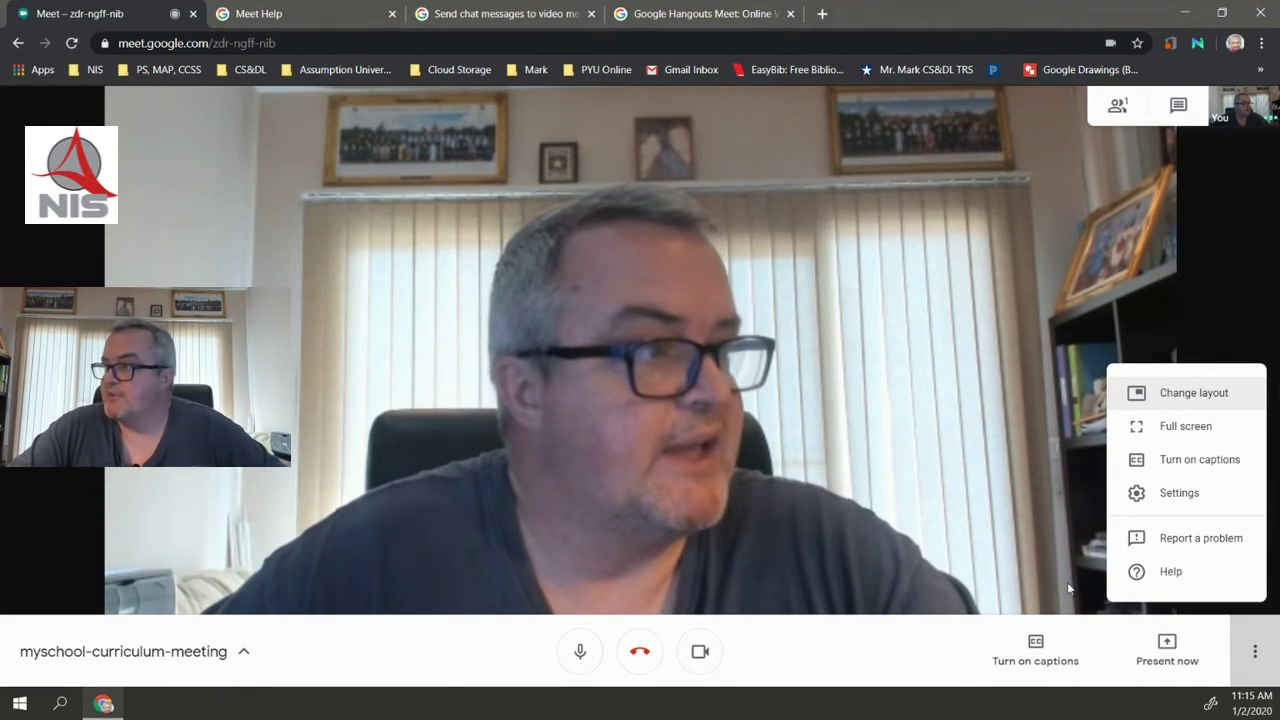
pyautogui.click(1172, 394)
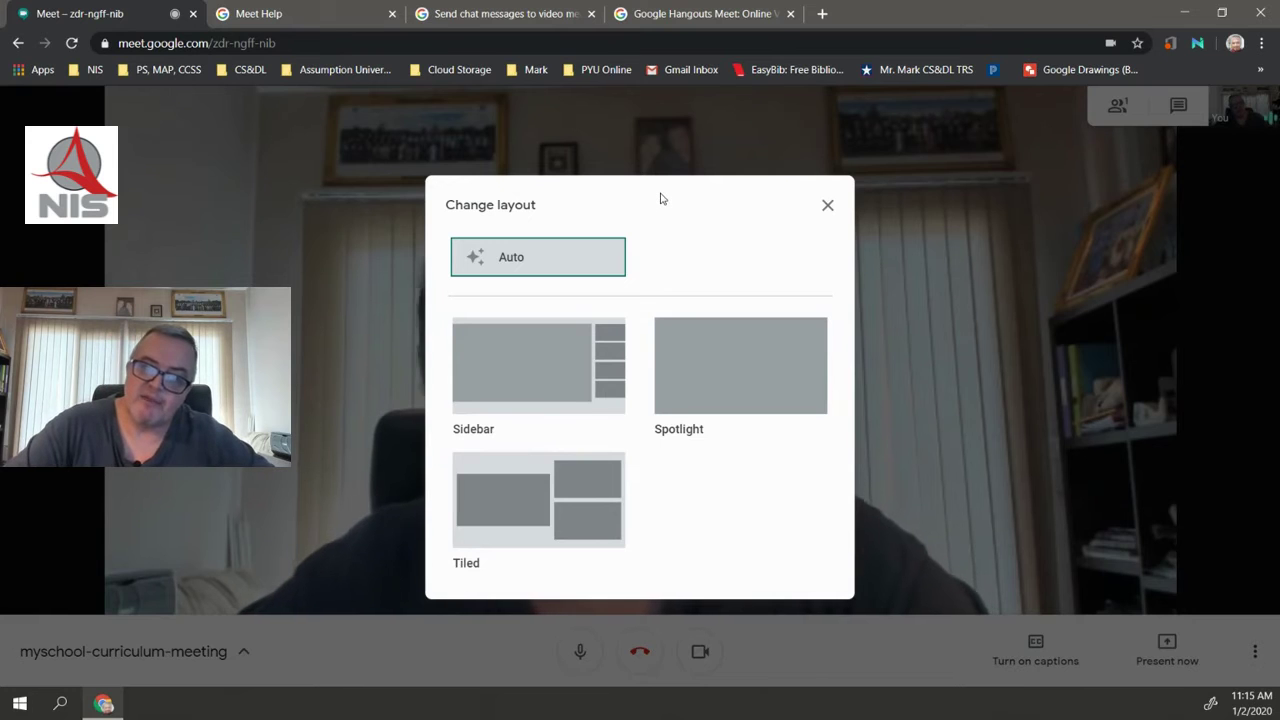
pyautogui.click(827, 207)
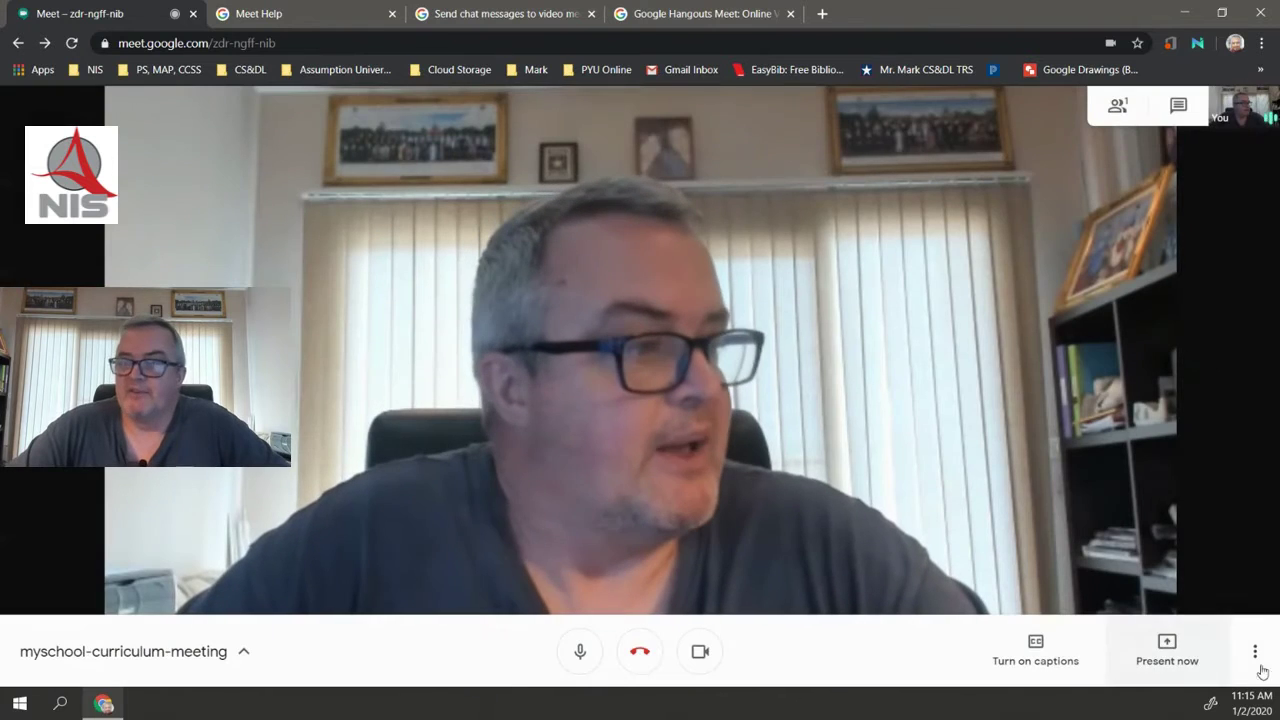
# Turn on live captions for the meeting and turn them off again.
pyautogui.click(1257, 653)
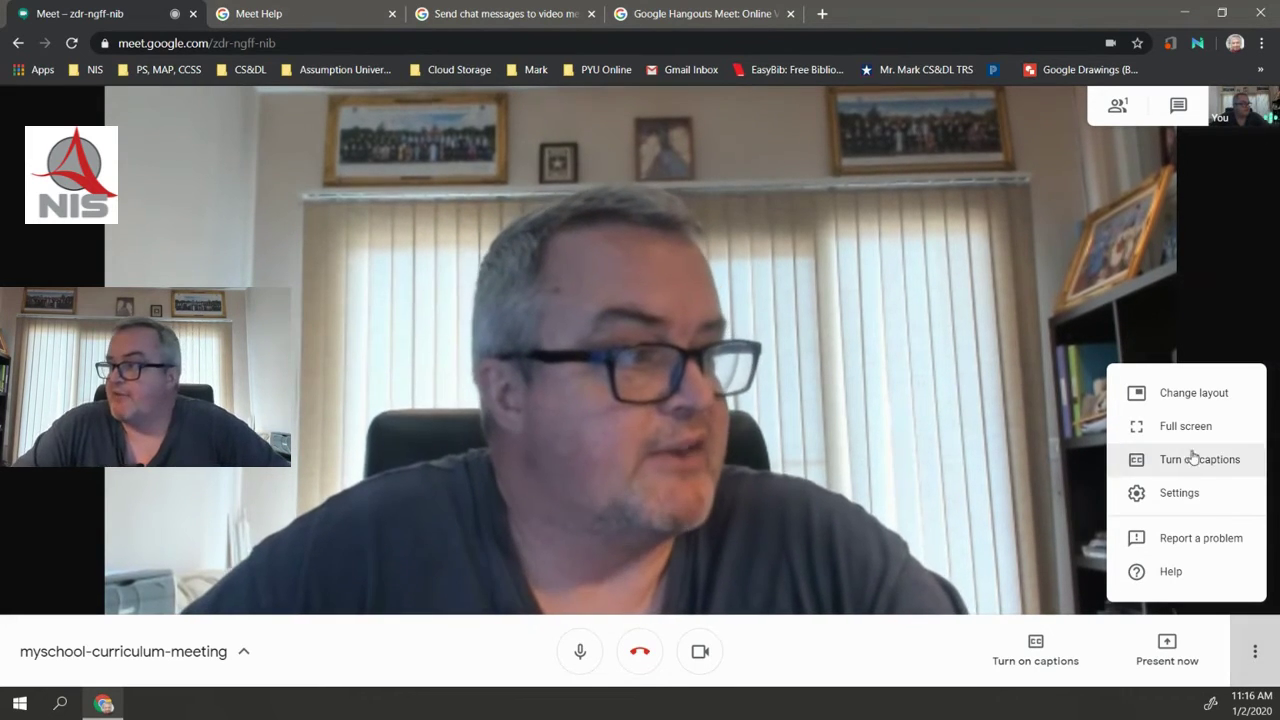
pyautogui.click(1195, 459)
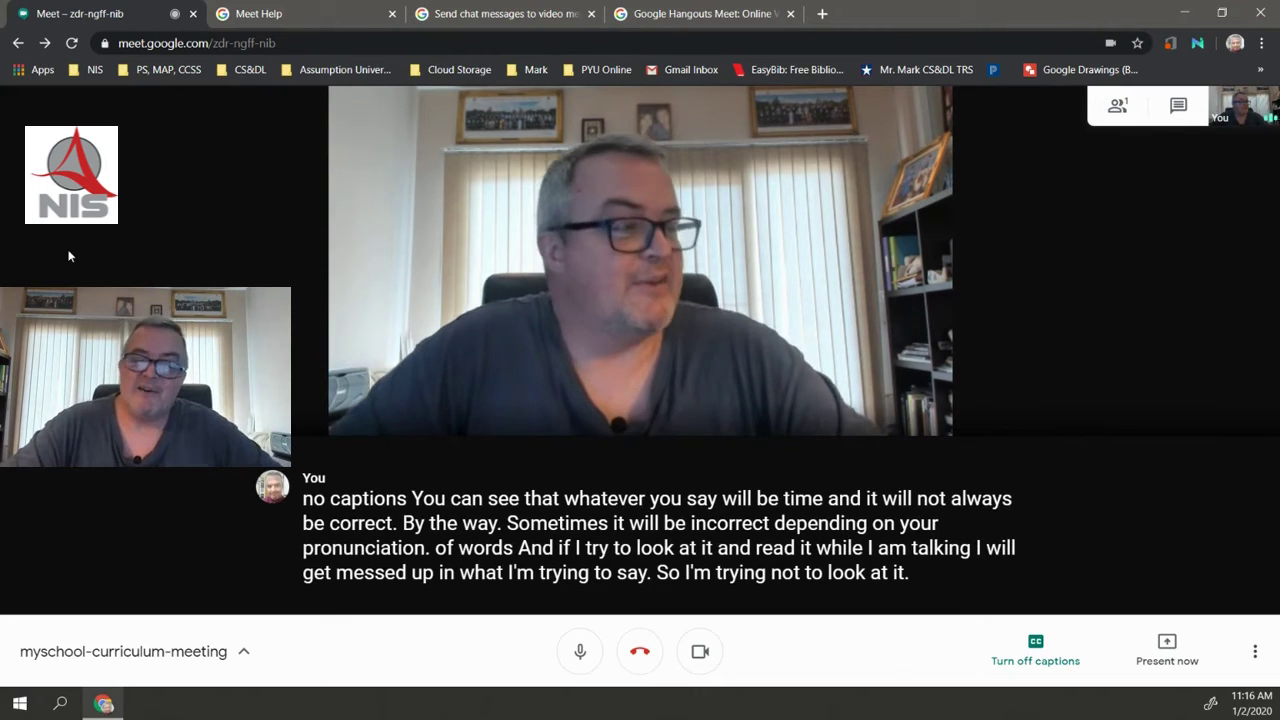
pyautogui.click(1048, 658)
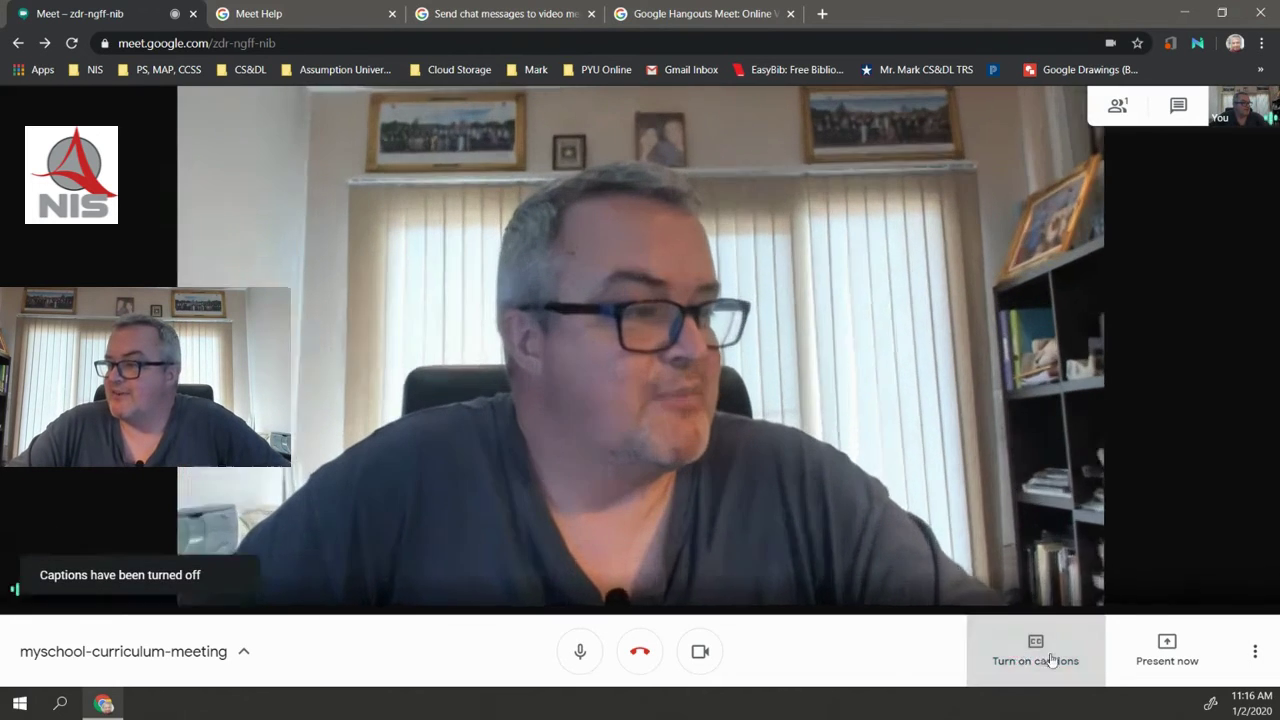
# Review the meeting's device and video quality settings, including the choices for maximum send resolution, without changing them.
pyautogui.click(1255, 651)
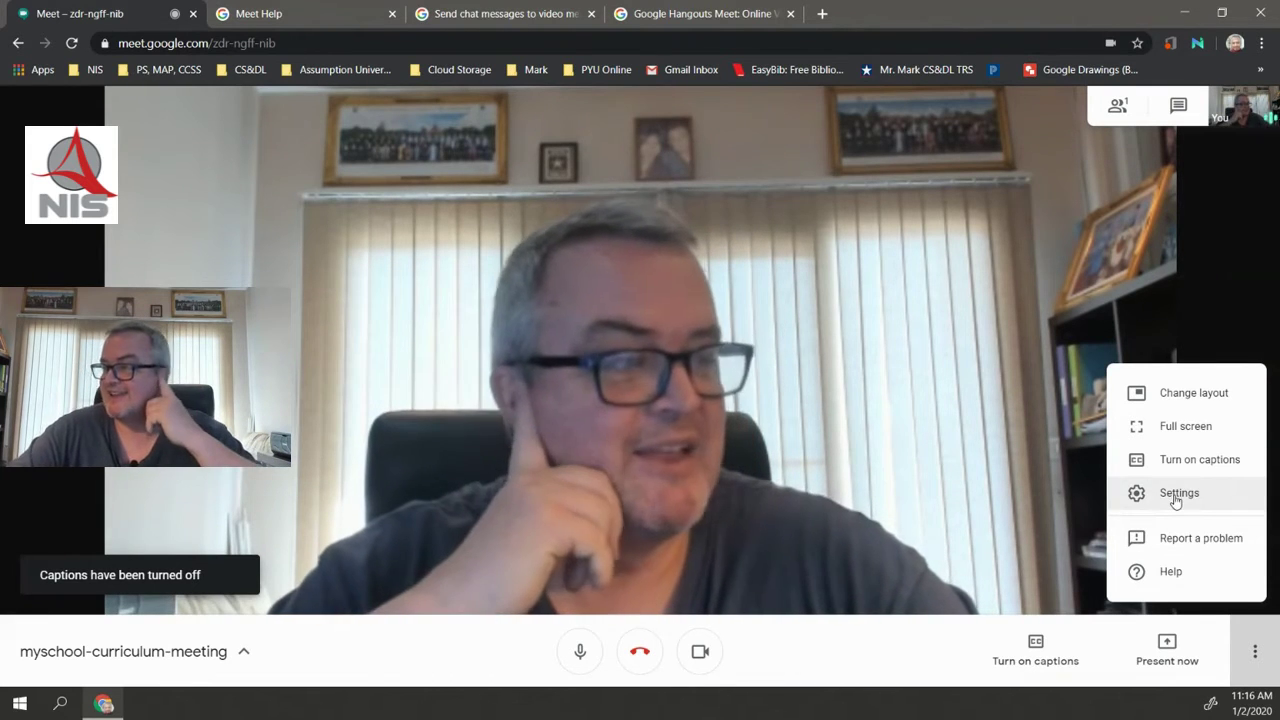
pyautogui.click(1176, 494)
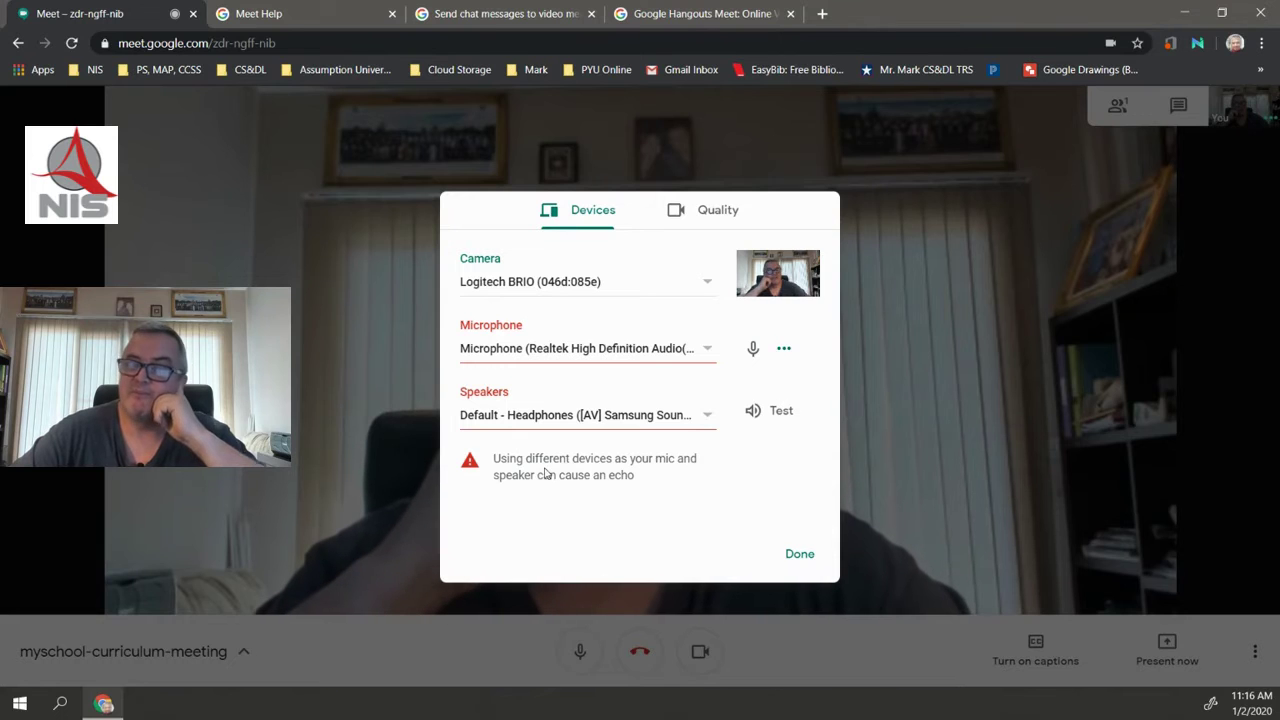
pyautogui.click(716, 210)
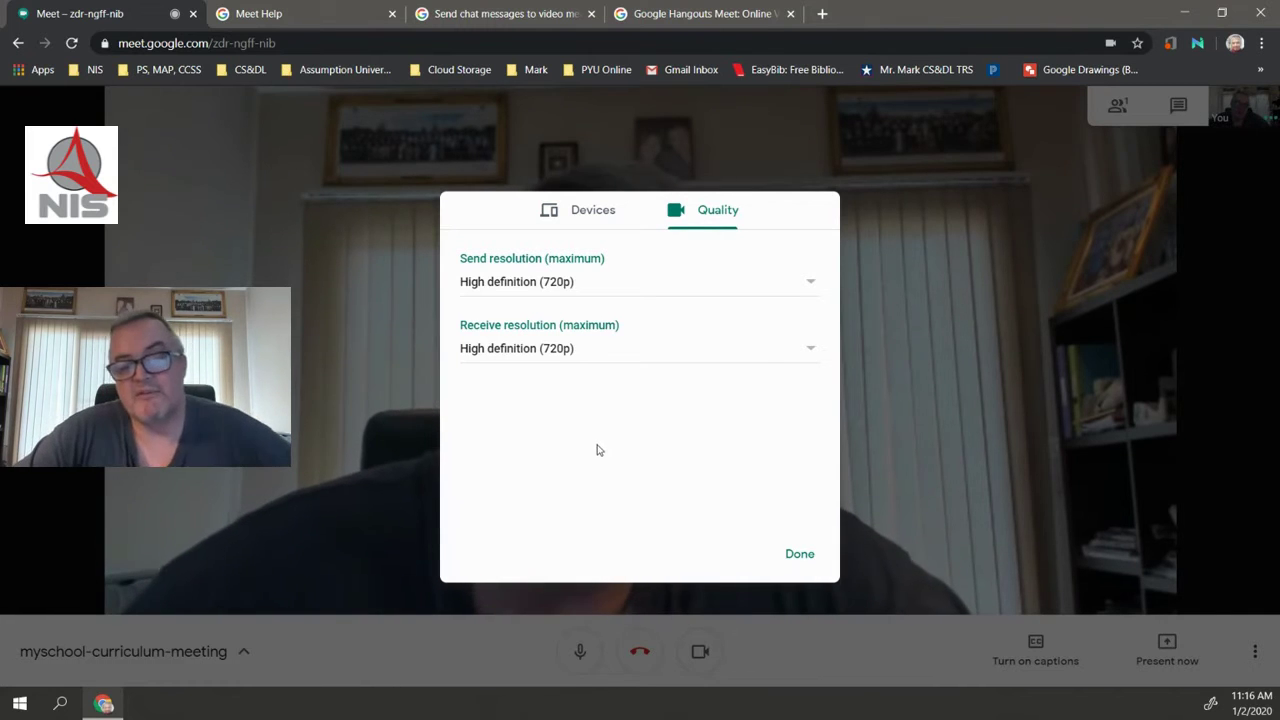
pyautogui.click(522, 281)
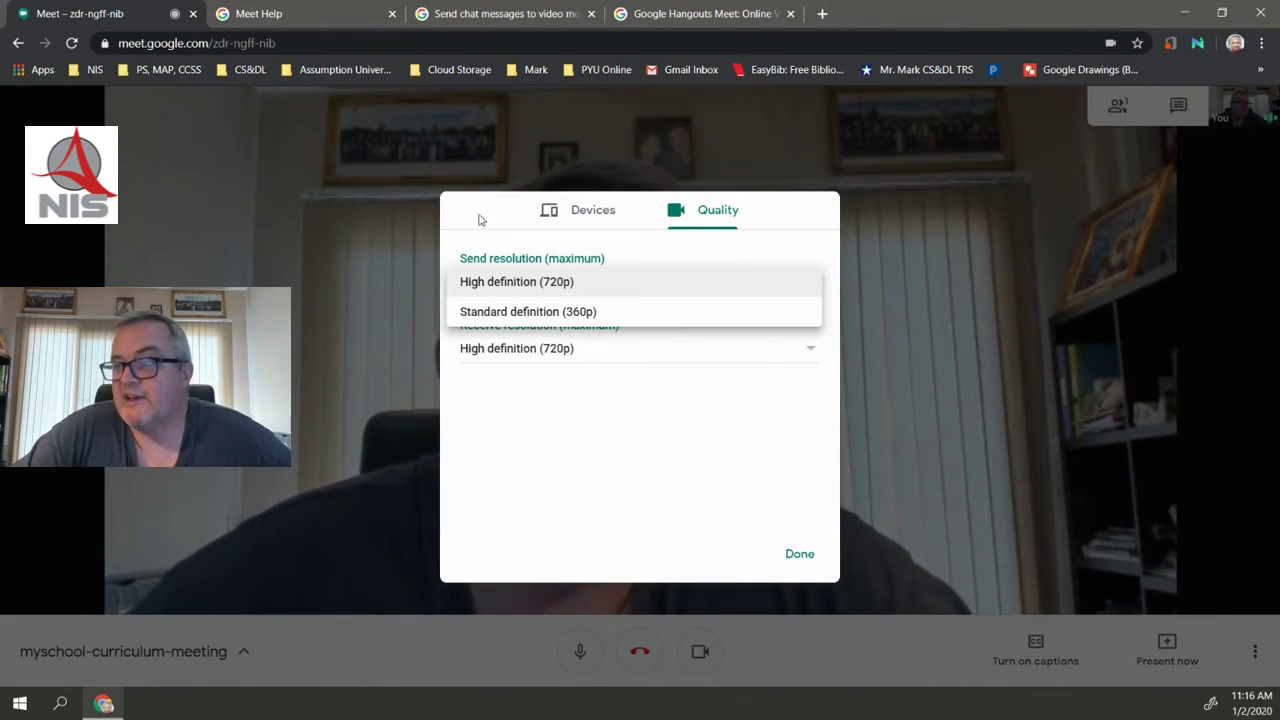
pyautogui.click(670, 526)
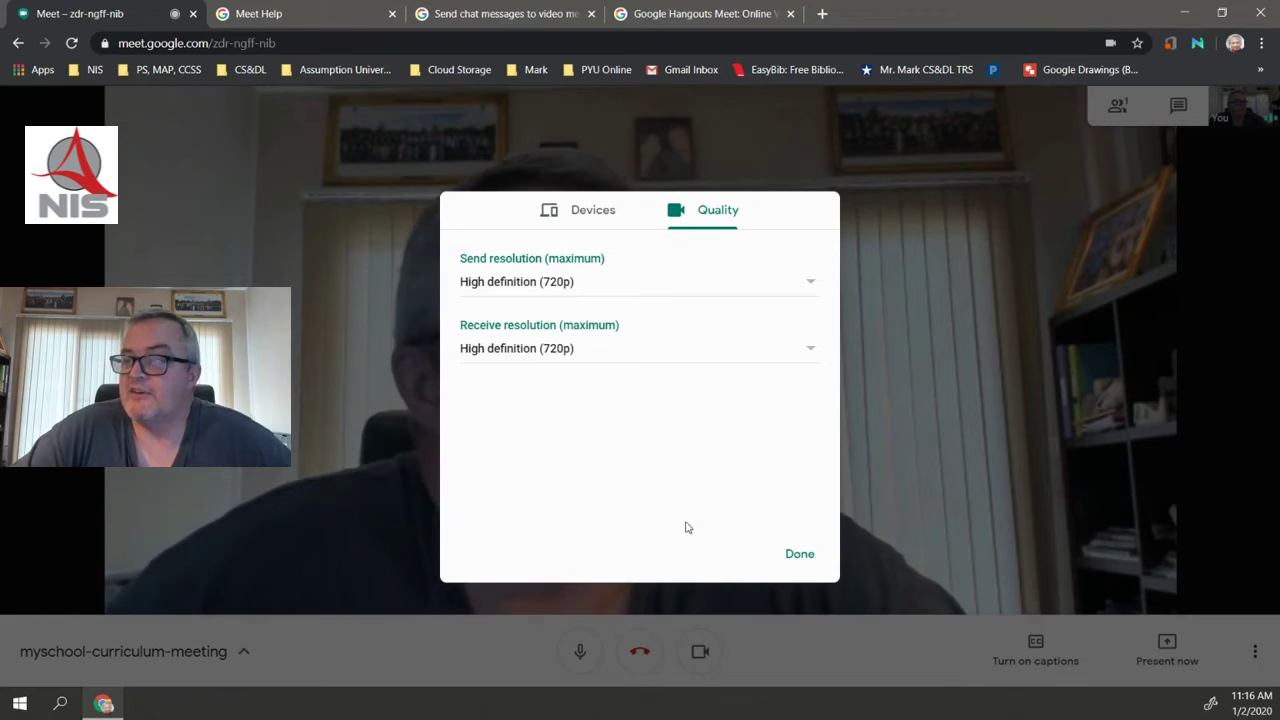
# Close the meeting settings, then view the additional meeting options and dismiss them without choosing one.
pyautogui.click(782, 560)
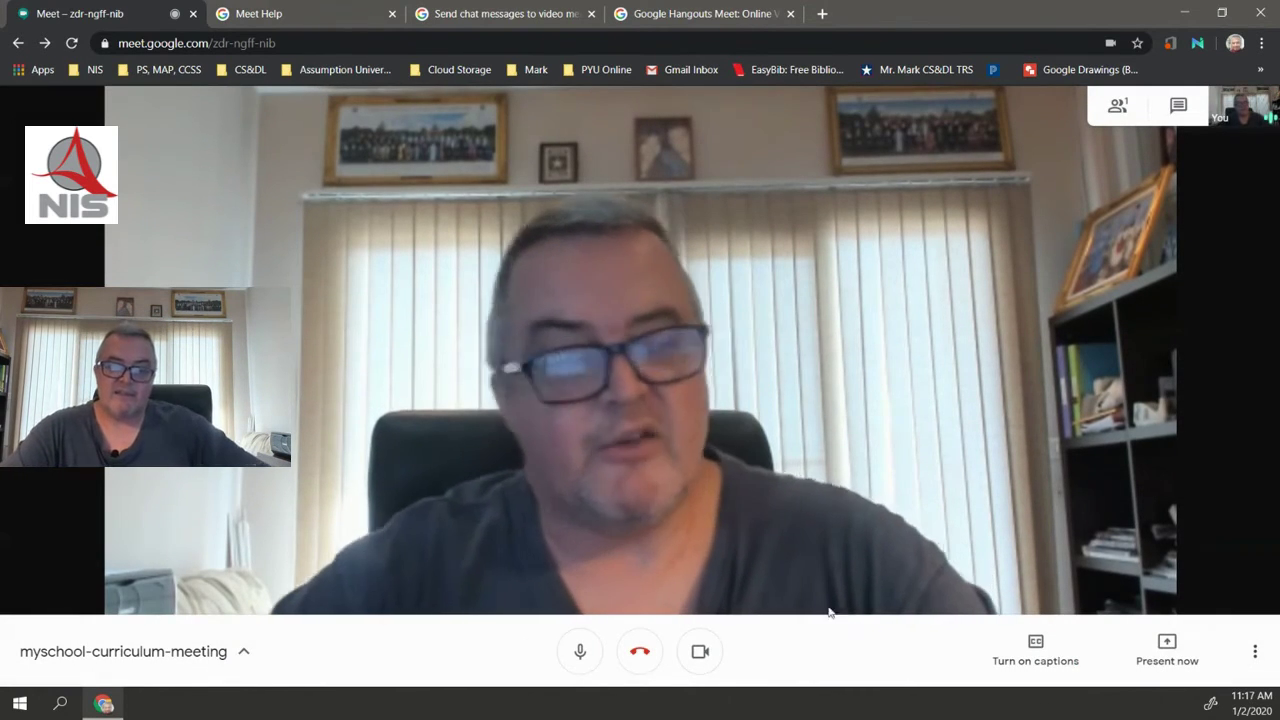
pyautogui.click(1255, 651)
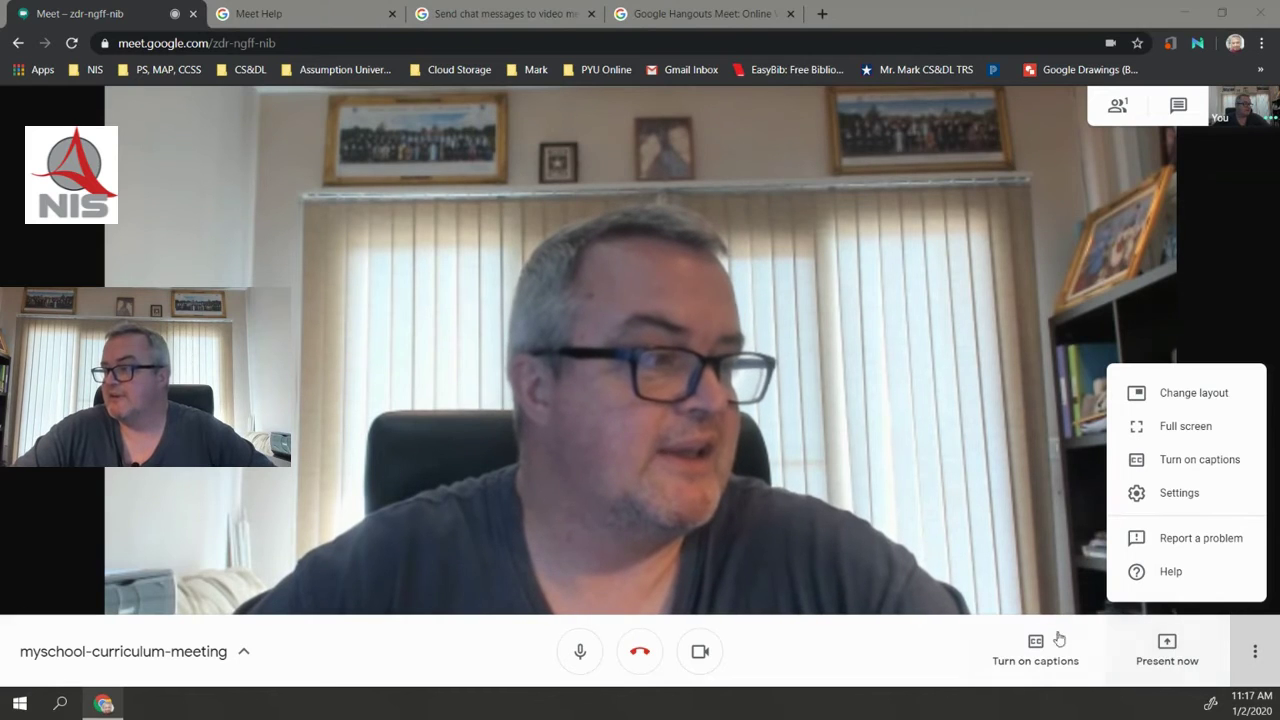
pyautogui.click(757, 645)
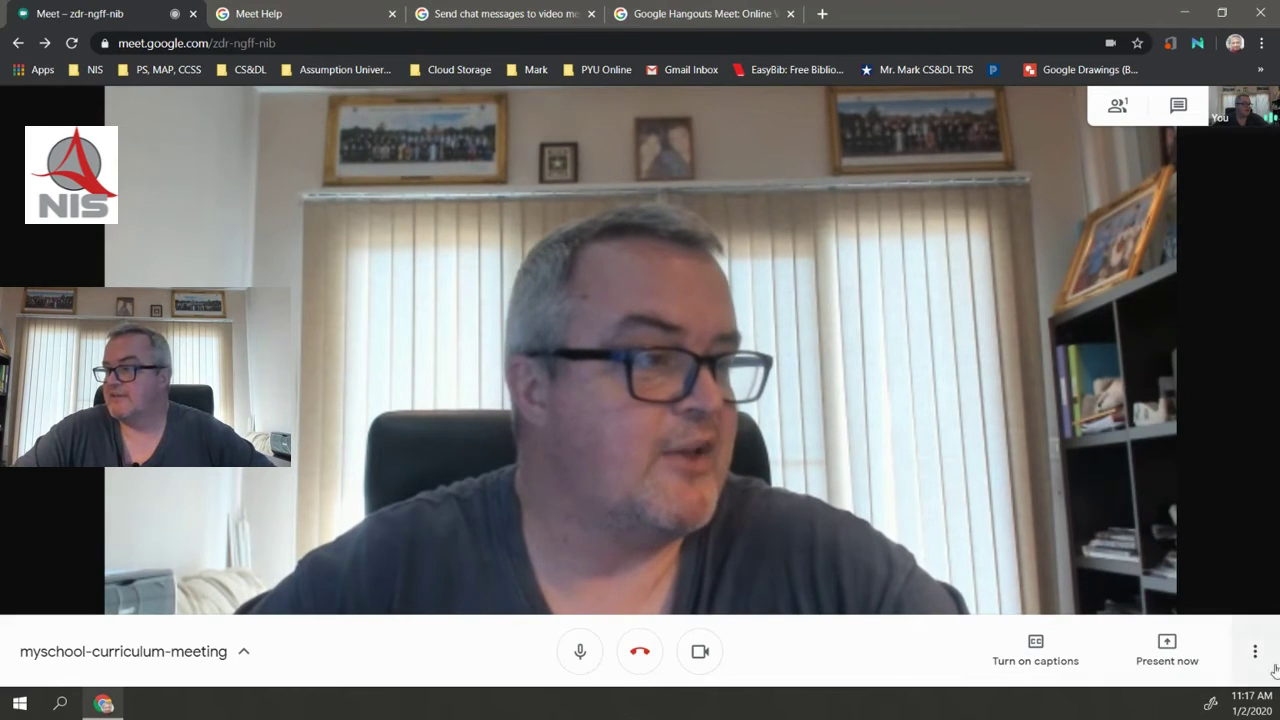
# Present the Google Slides browser window to everyone in the meeting.
pyautogui.click(1170, 648)
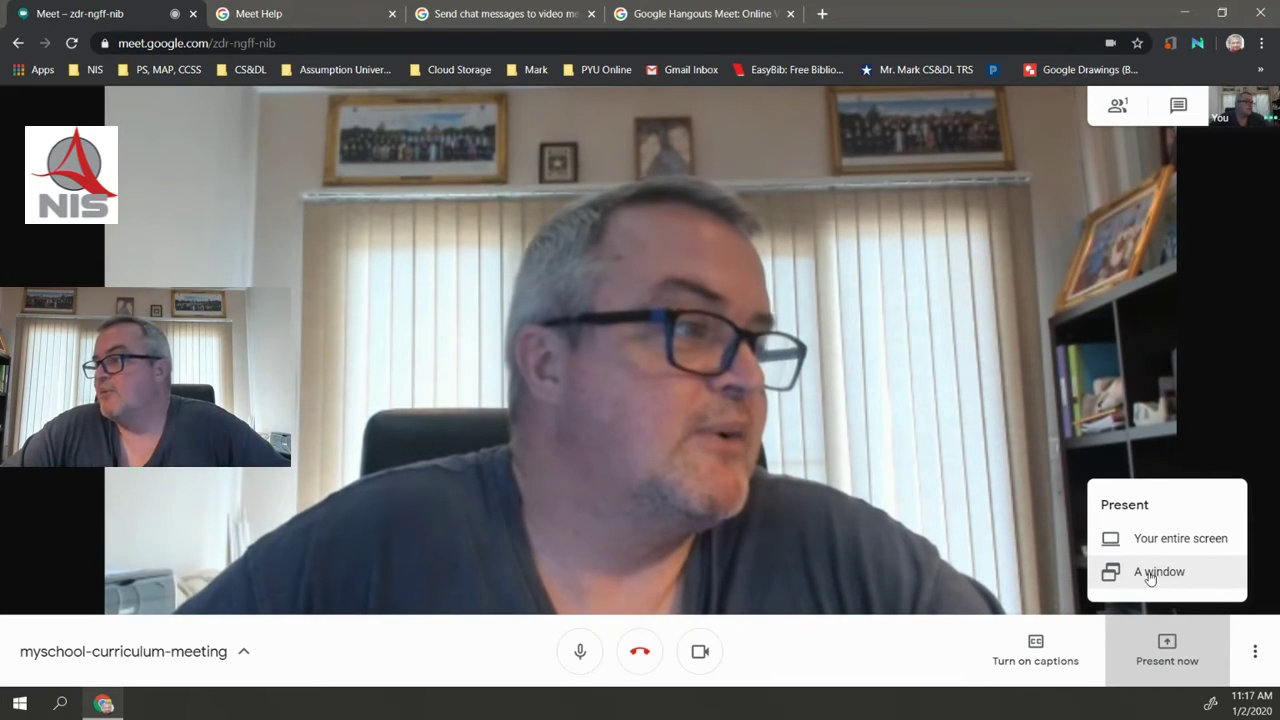
pyautogui.click(1153, 572)
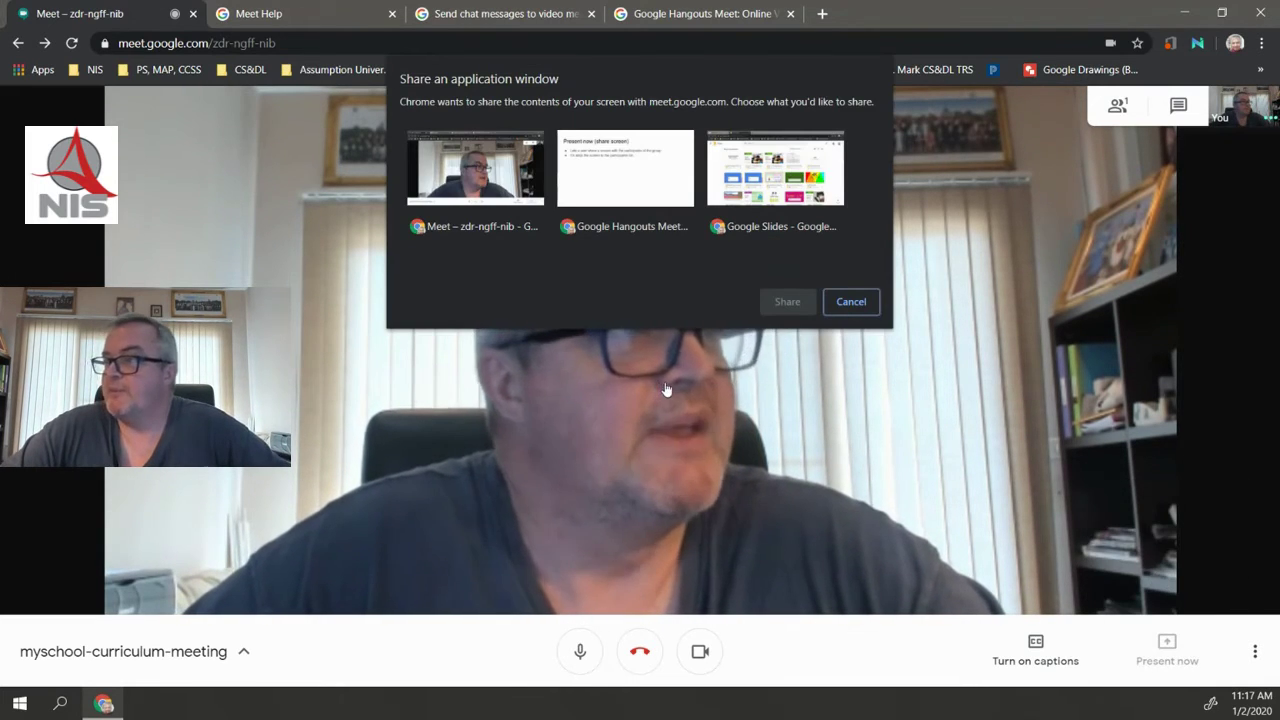
pyautogui.click(748, 175)
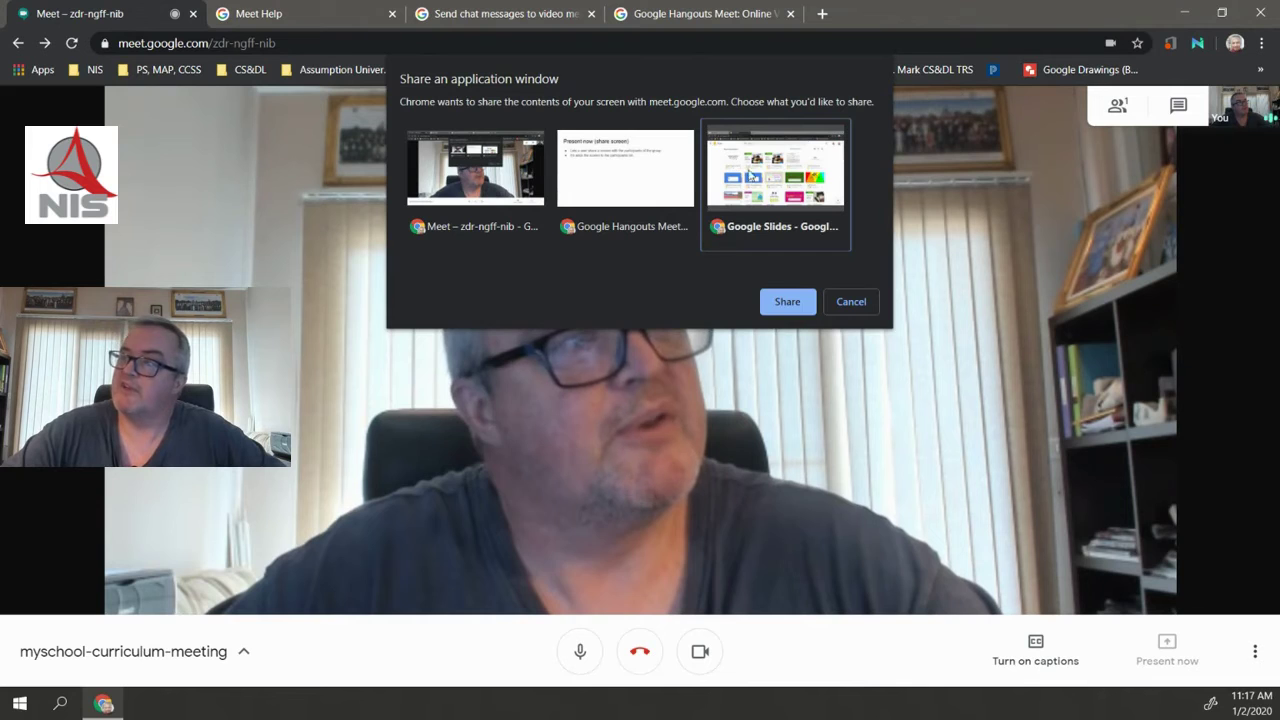
pyautogui.click(787, 301)
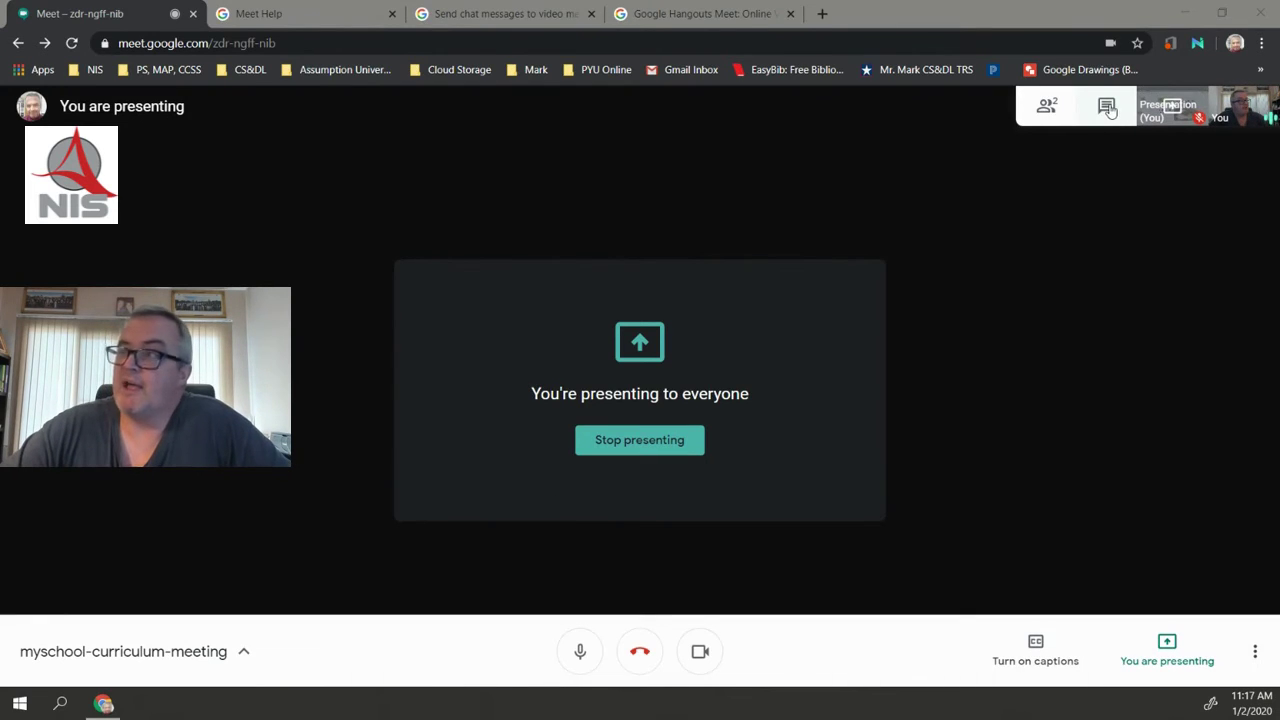
# Check the meeting chat and pin your shared presentation from the participant list as the main view.
pyautogui.click(1107, 107)
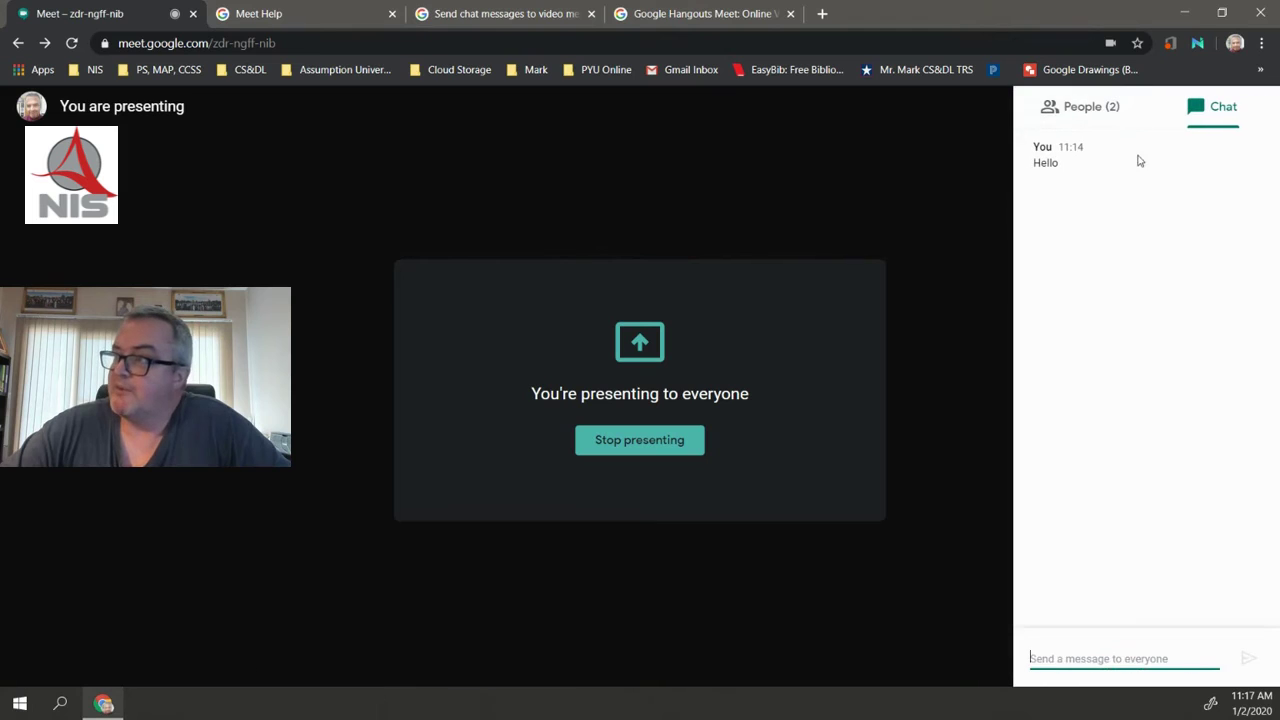
pyautogui.click(1102, 112)
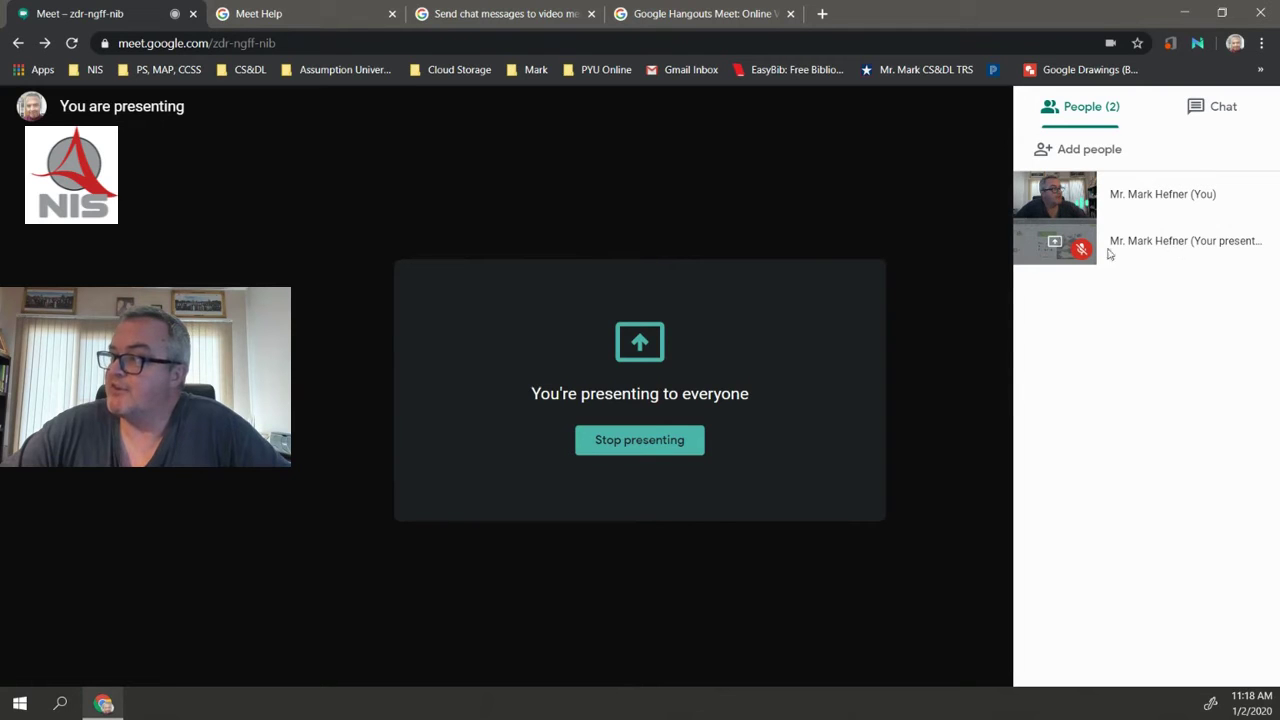
pyautogui.click(1042, 253)
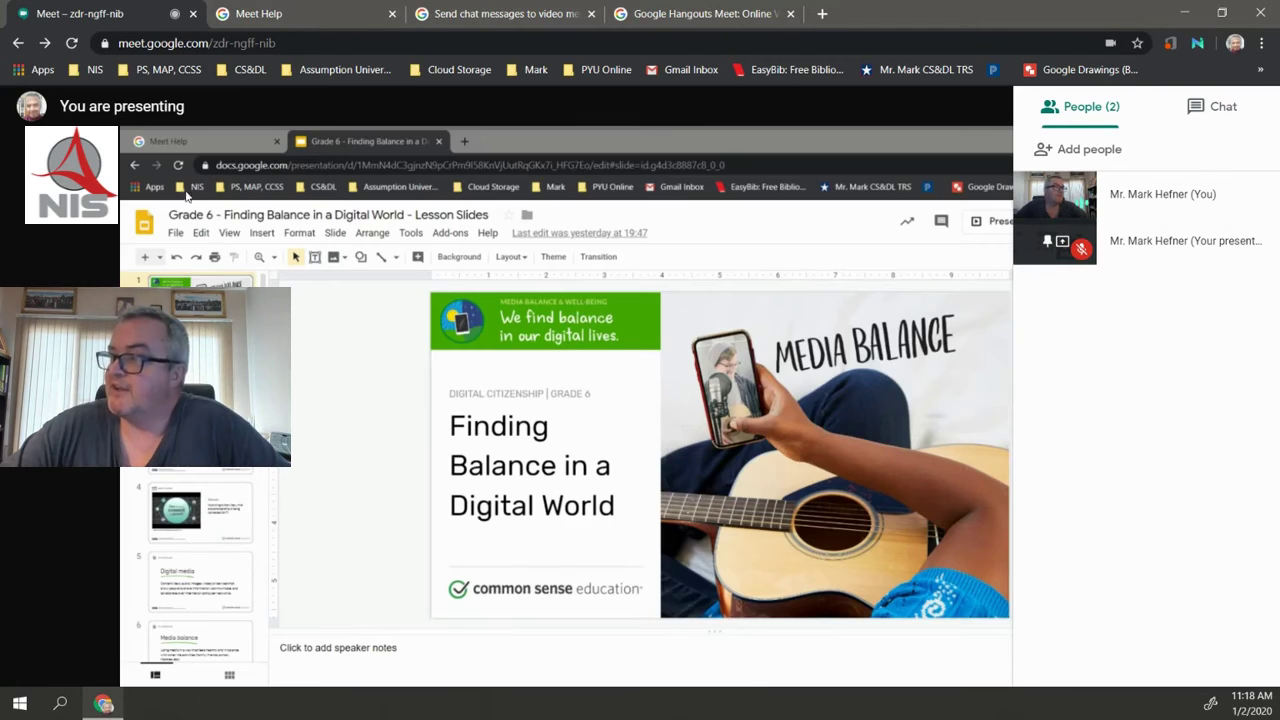
pyautogui.click(787, 234)
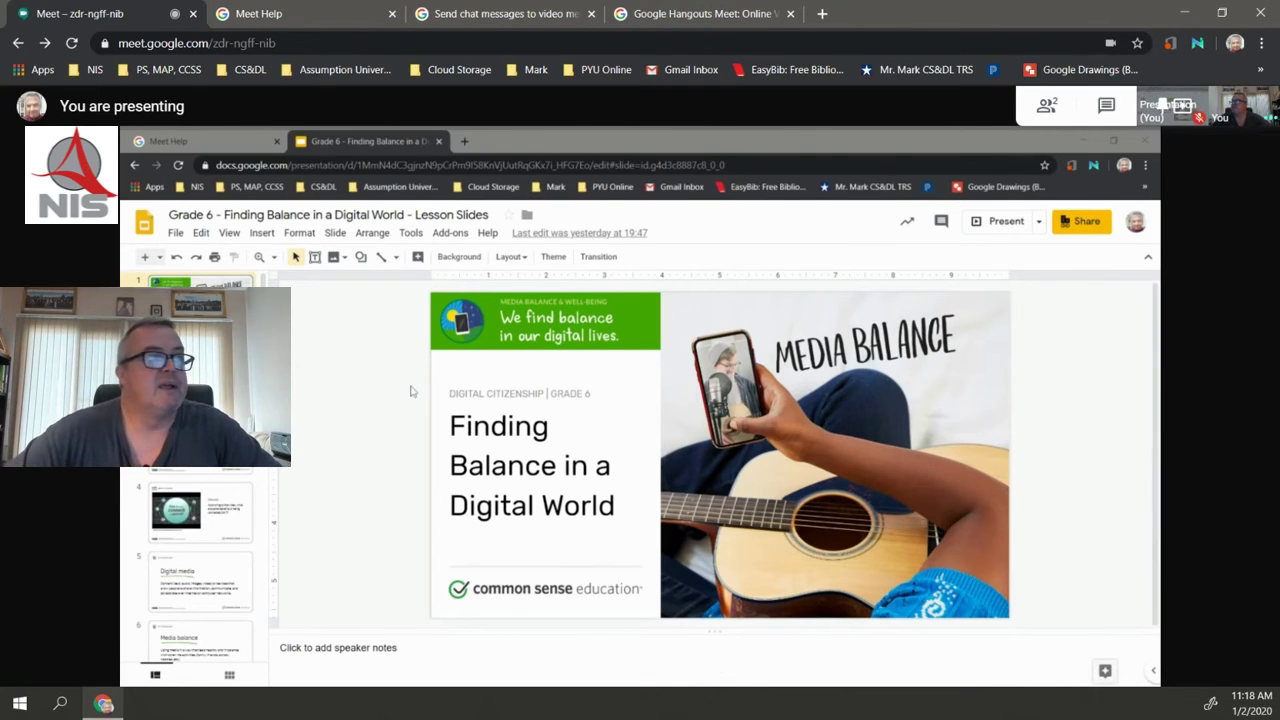
# Start the slideshow of the shared Grade 6 lesson and advance to the "Watch + Discuss" slide.
pyautogui.click(976, 222)
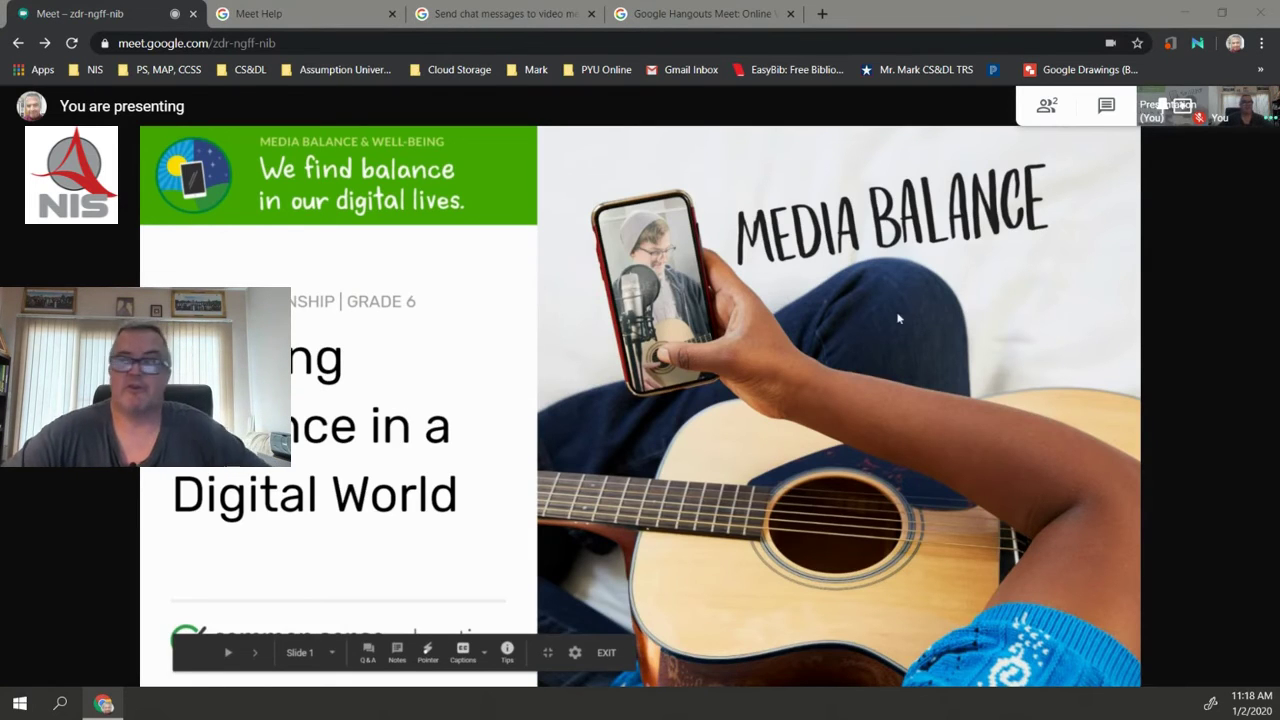
pyautogui.click(744, 384)
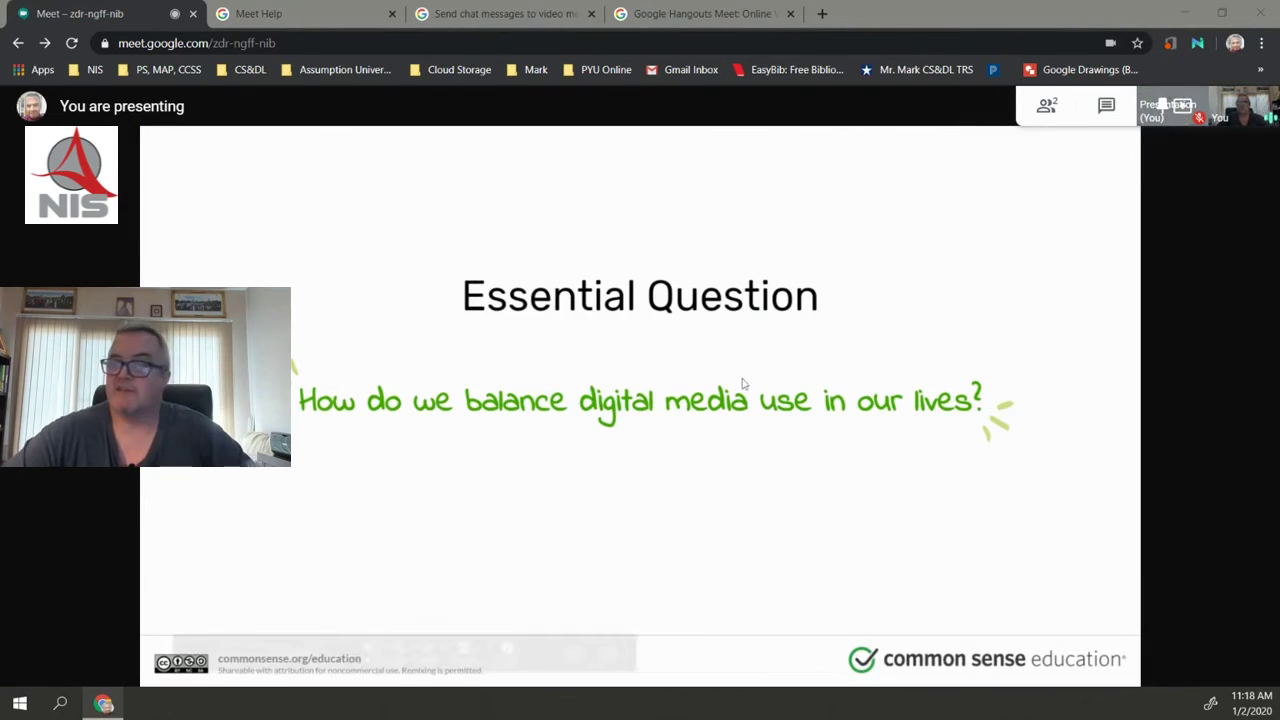
pyautogui.click(740, 385)
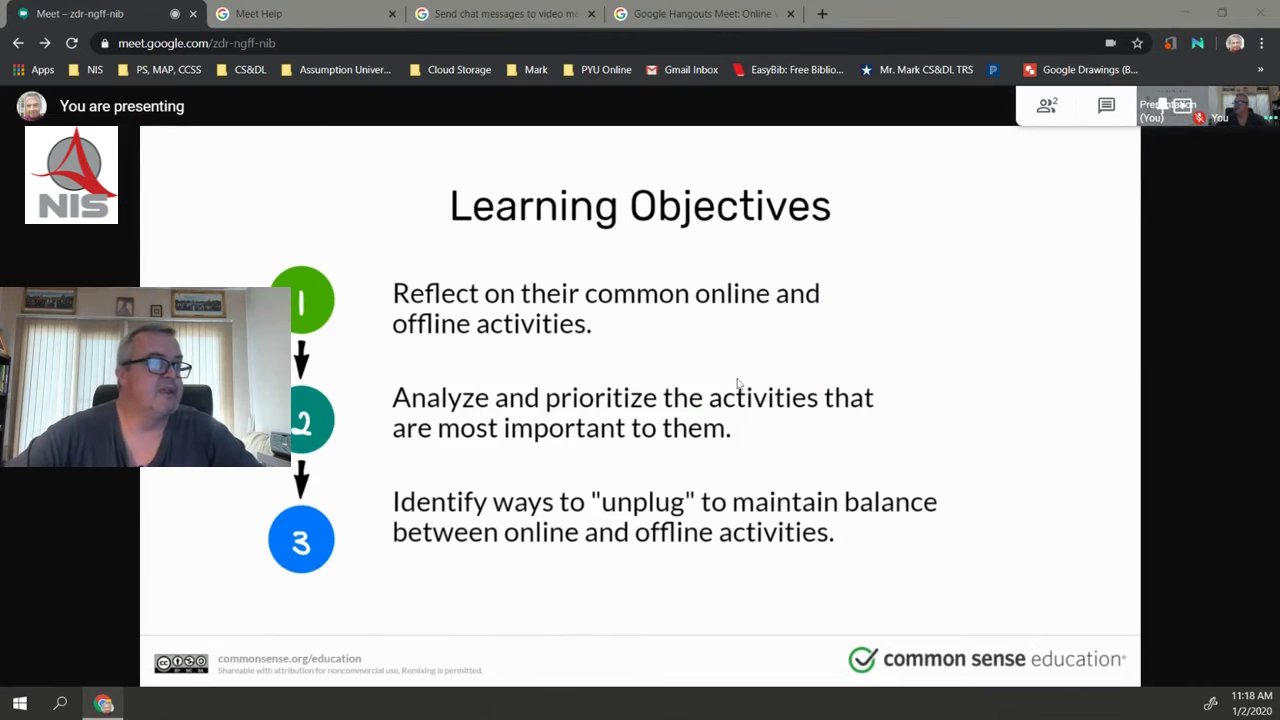
pyautogui.click(871, 342)
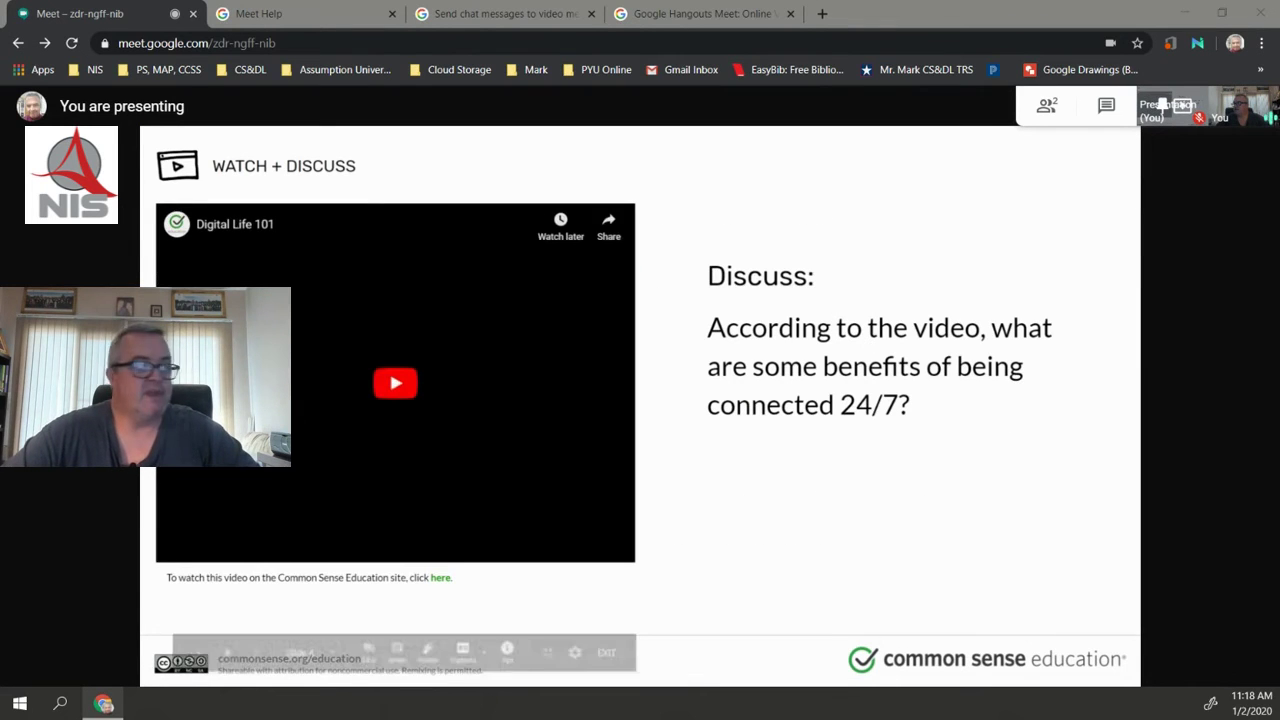
# Play a few seconds of the "Digital Life 101" video, pause it, and advance to the "Digital media" vocabulary slide.
pyautogui.click(615, 330)
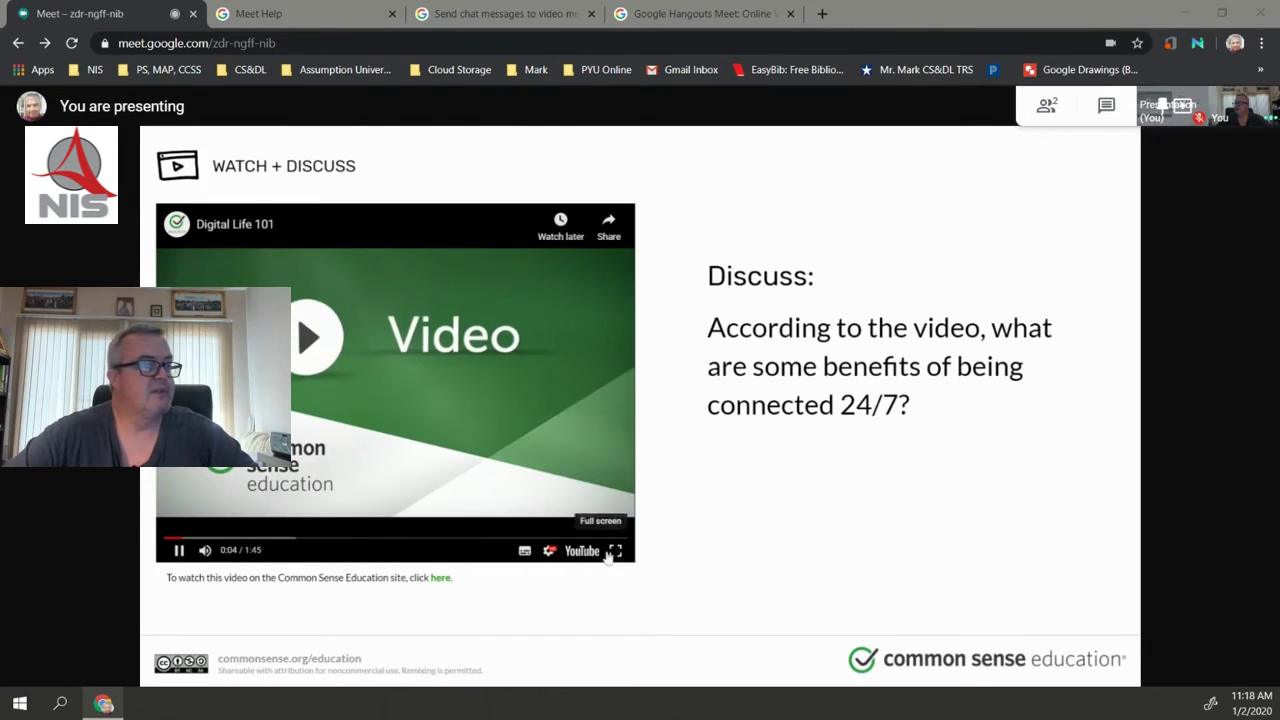
pyautogui.click(344, 371)
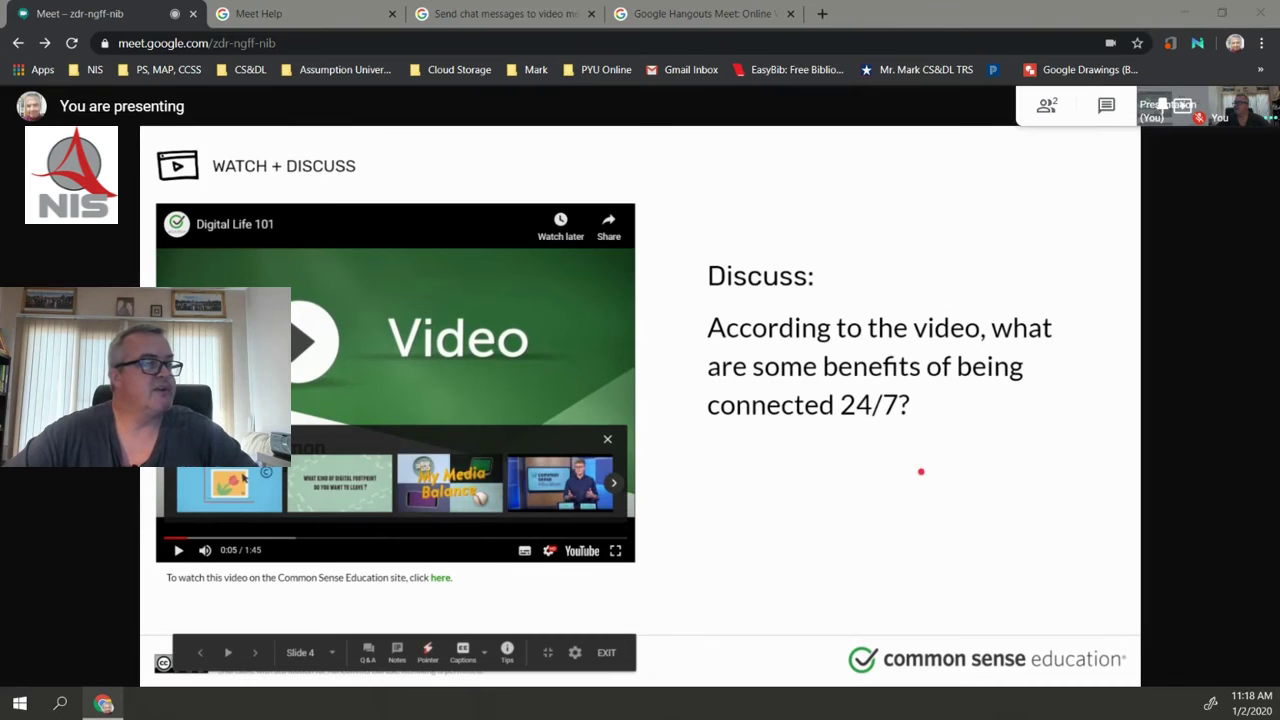
pyautogui.click(919, 470)
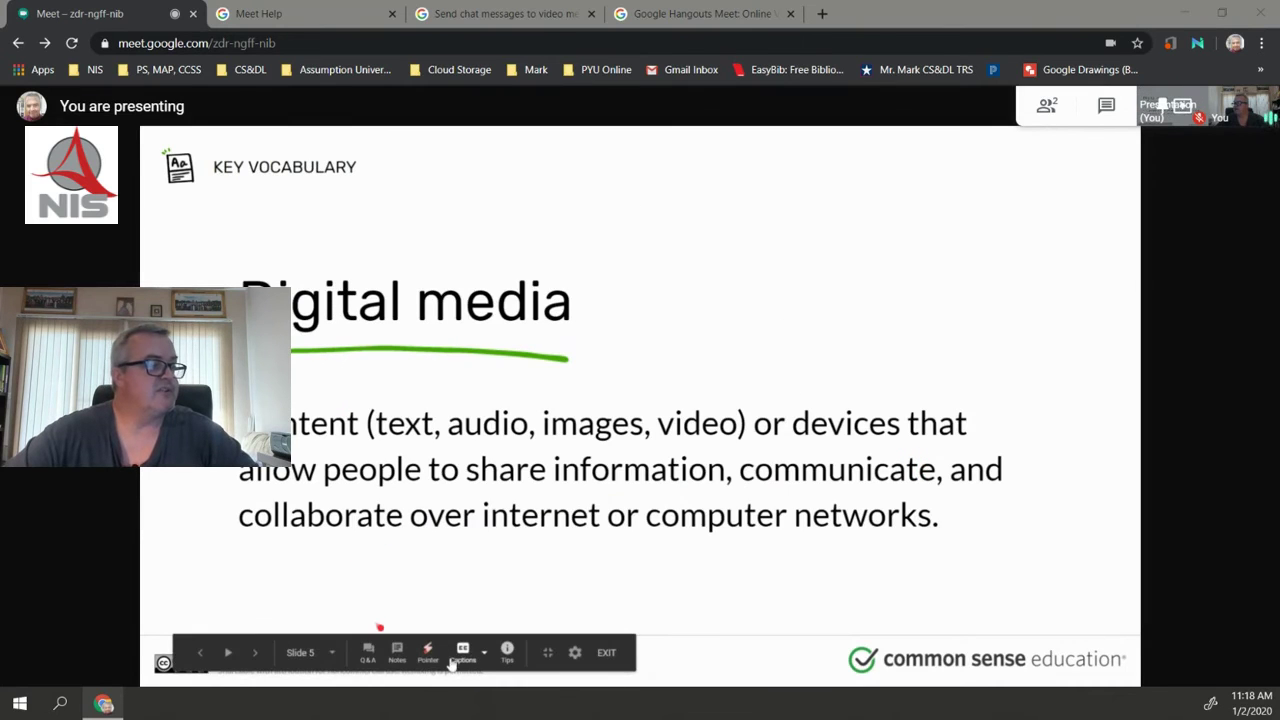